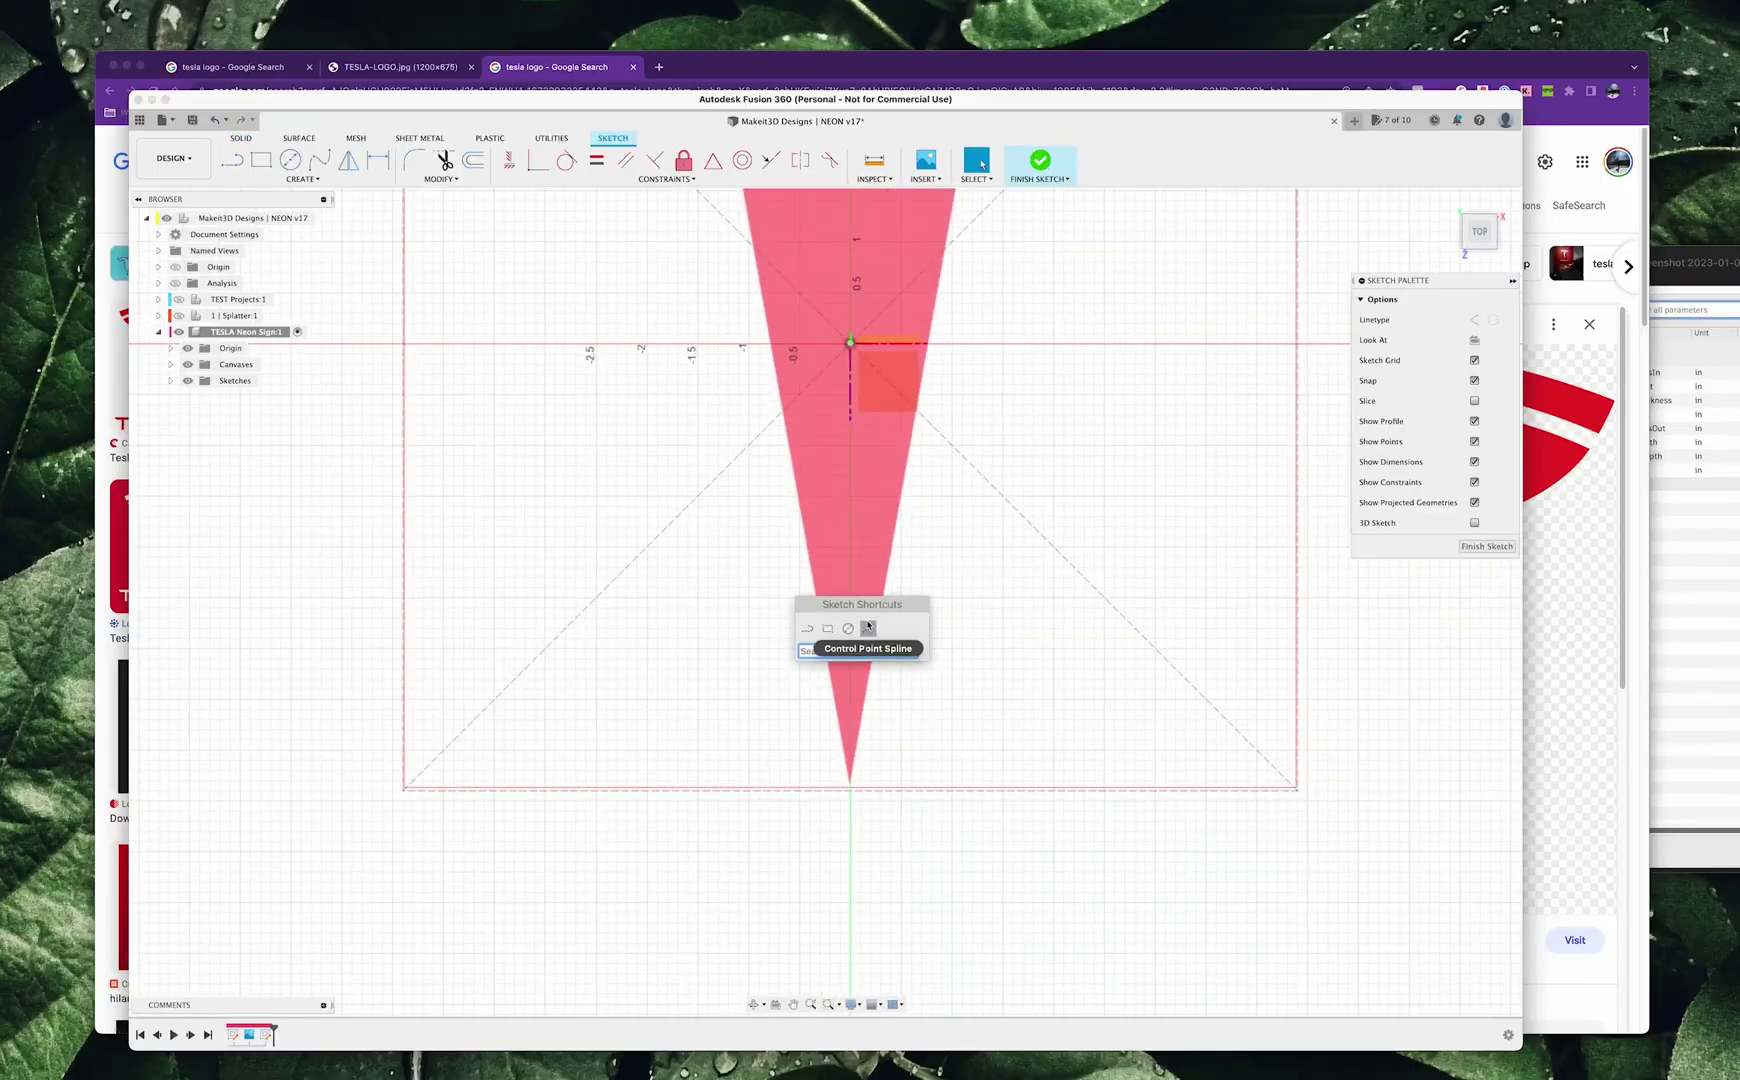
Trace the T's curved arm with a fit-point spline through six points to its tip
{"action": "left_click", "coordinate": [855, 625]}
{"action": "scroll", "coordinate": [791, 668], "scroll_direction": "up", "scroll_amount": 5}
{"action": "scroll", "coordinate": [521, 677], "scroll_direction": "down", "scroll_amount": 3}
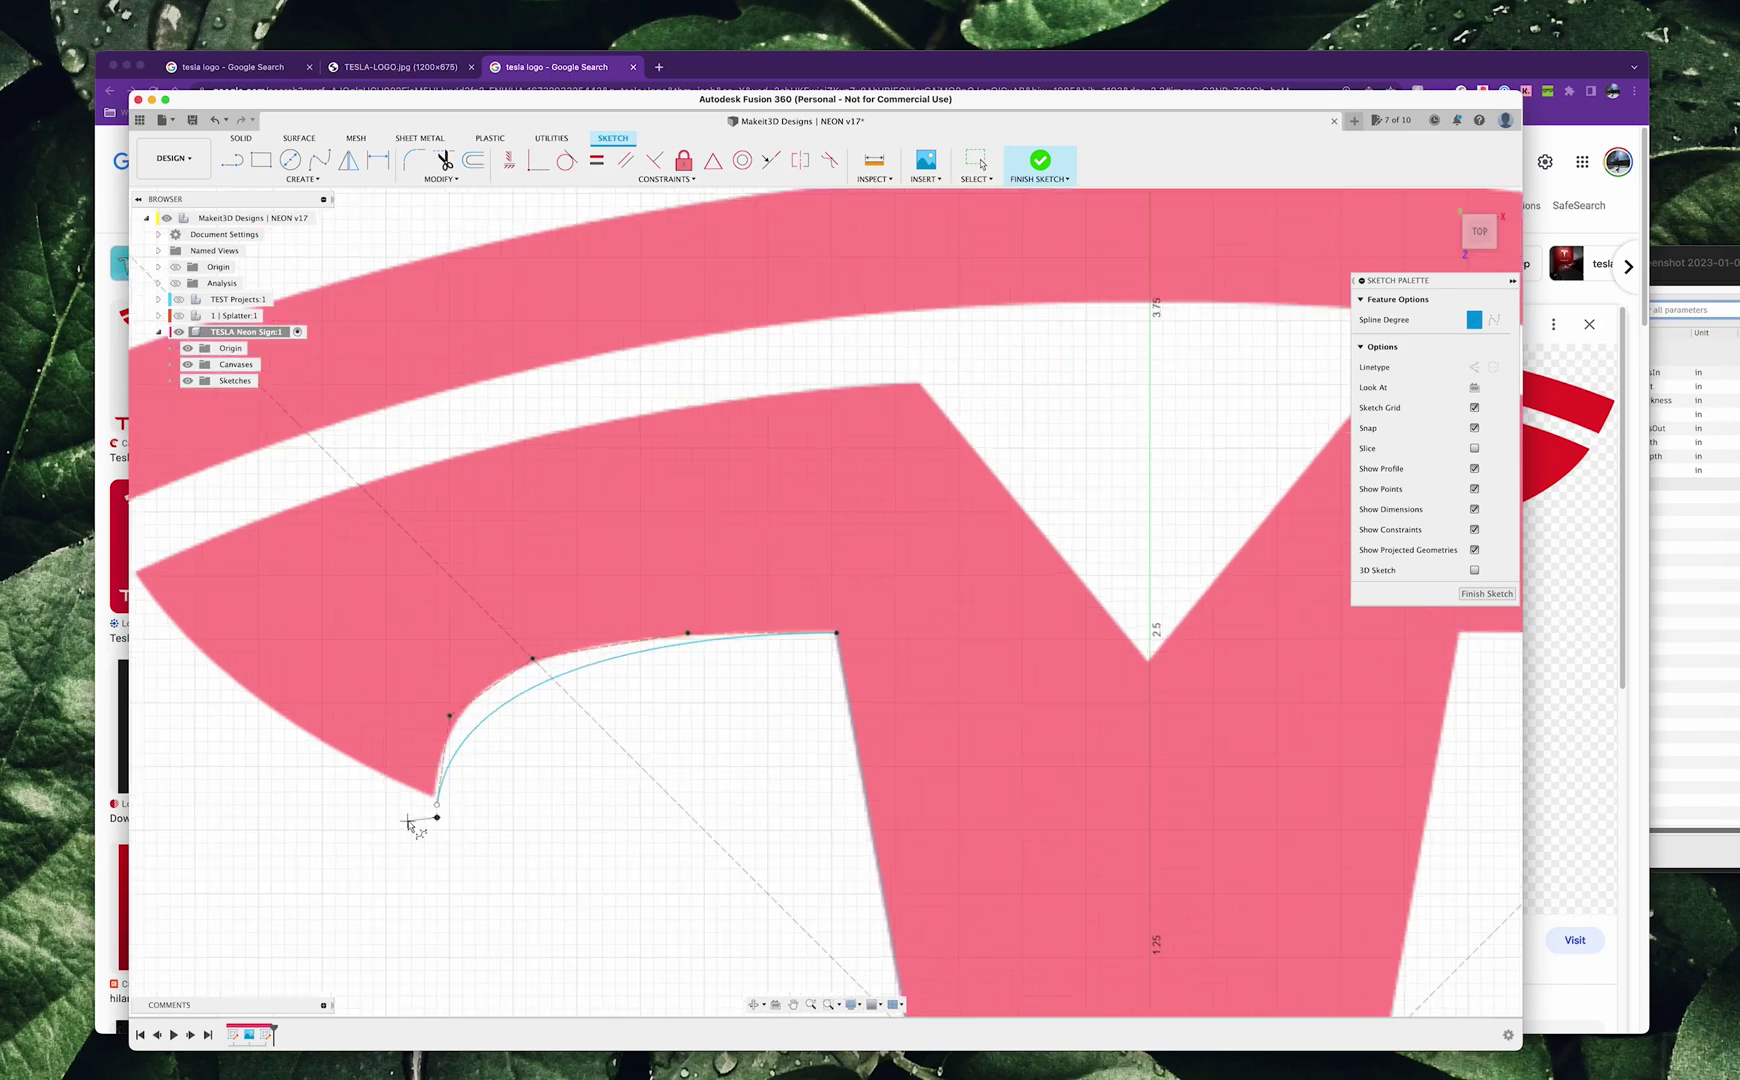
{"action": "left_click", "coordinate": [851, 796]}
{"action": "left_click", "coordinate": [735, 753]}
{"action": "left_click", "coordinate": [505, 532]}
{"action": "left_click", "coordinate": [391, 594]}
{"action": "left_click", "coordinate": [636, 523]}
{"action": "left_click", "coordinate": [1256, 766]}
{"action": "key", "text": "Return"}
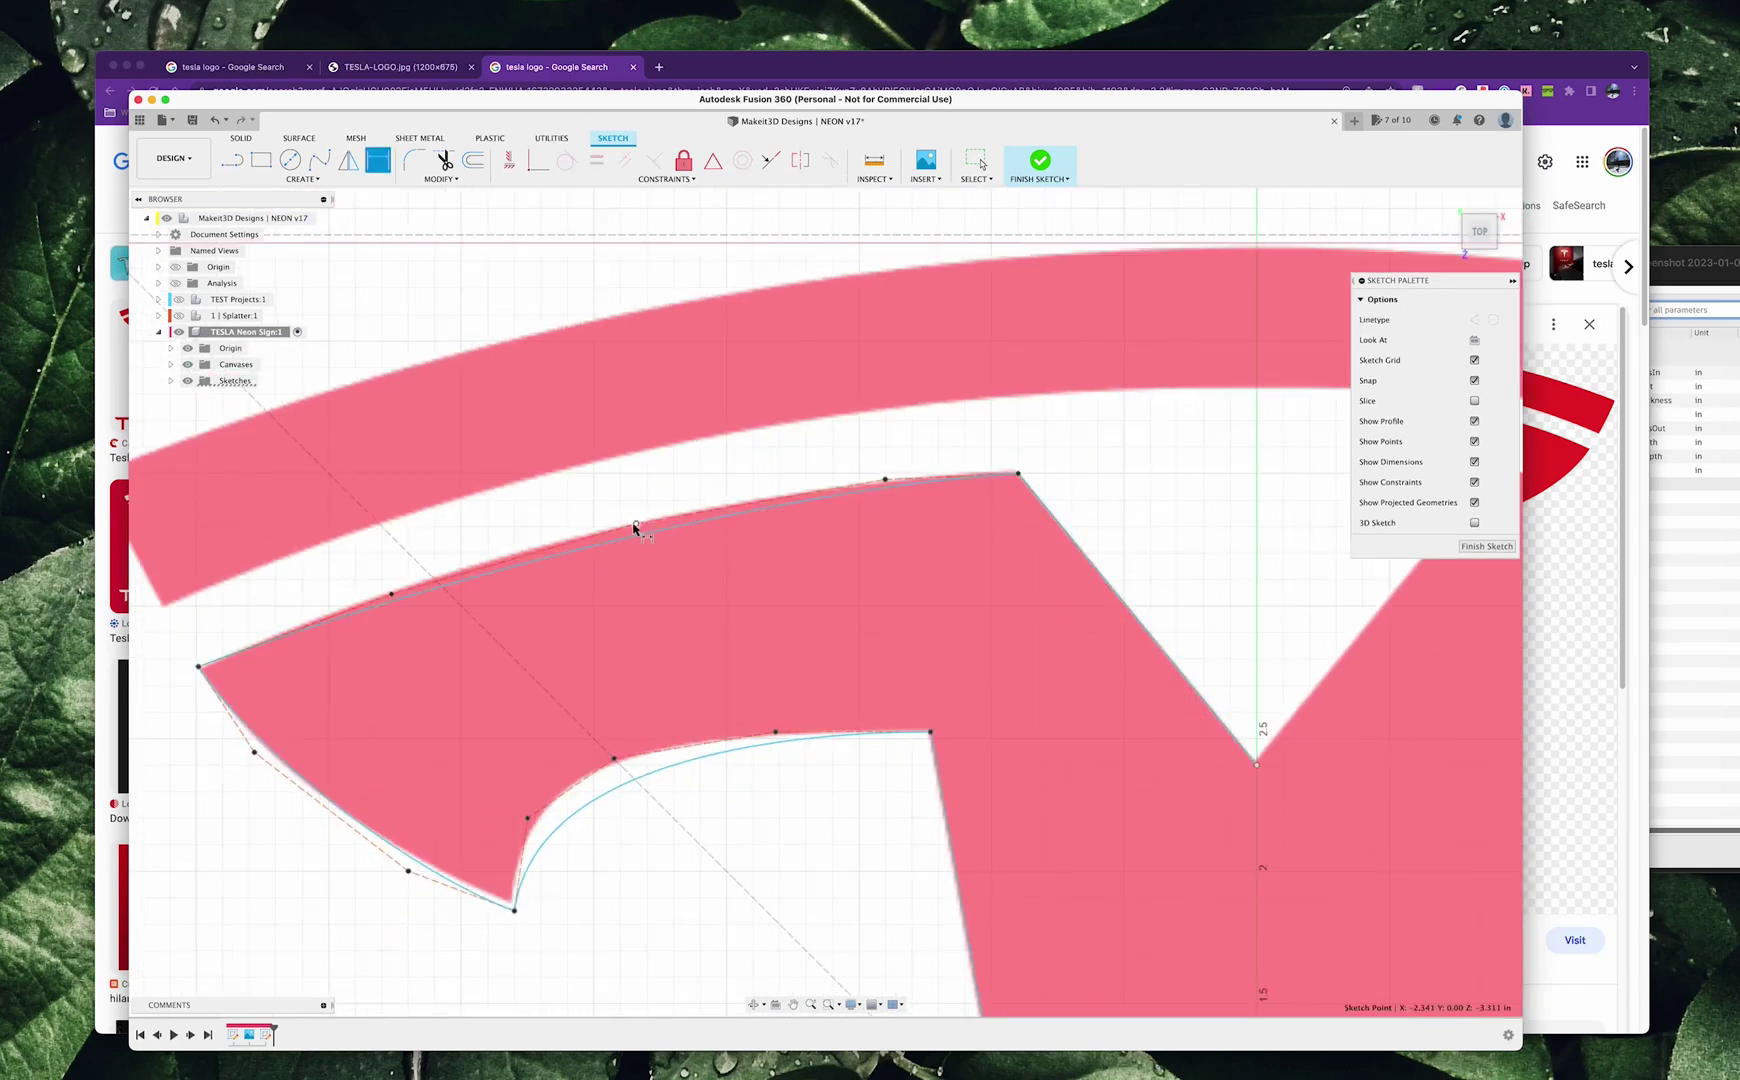
{"action": "scroll", "coordinate": [391, 596], "scroll_direction": "down", "scroll_amount": 1}
{"action": "scroll", "coordinate": [520, 650], "scroll_direction": "down", "scroll_amount": 2}
Round the arm's top corner with a small sketch fillet (sf)
{"action": "scroll", "coordinate": [642, 703], "scroll_direction": "up", "scroll_amount": 3}
{"action": "type", "text": "sf"}
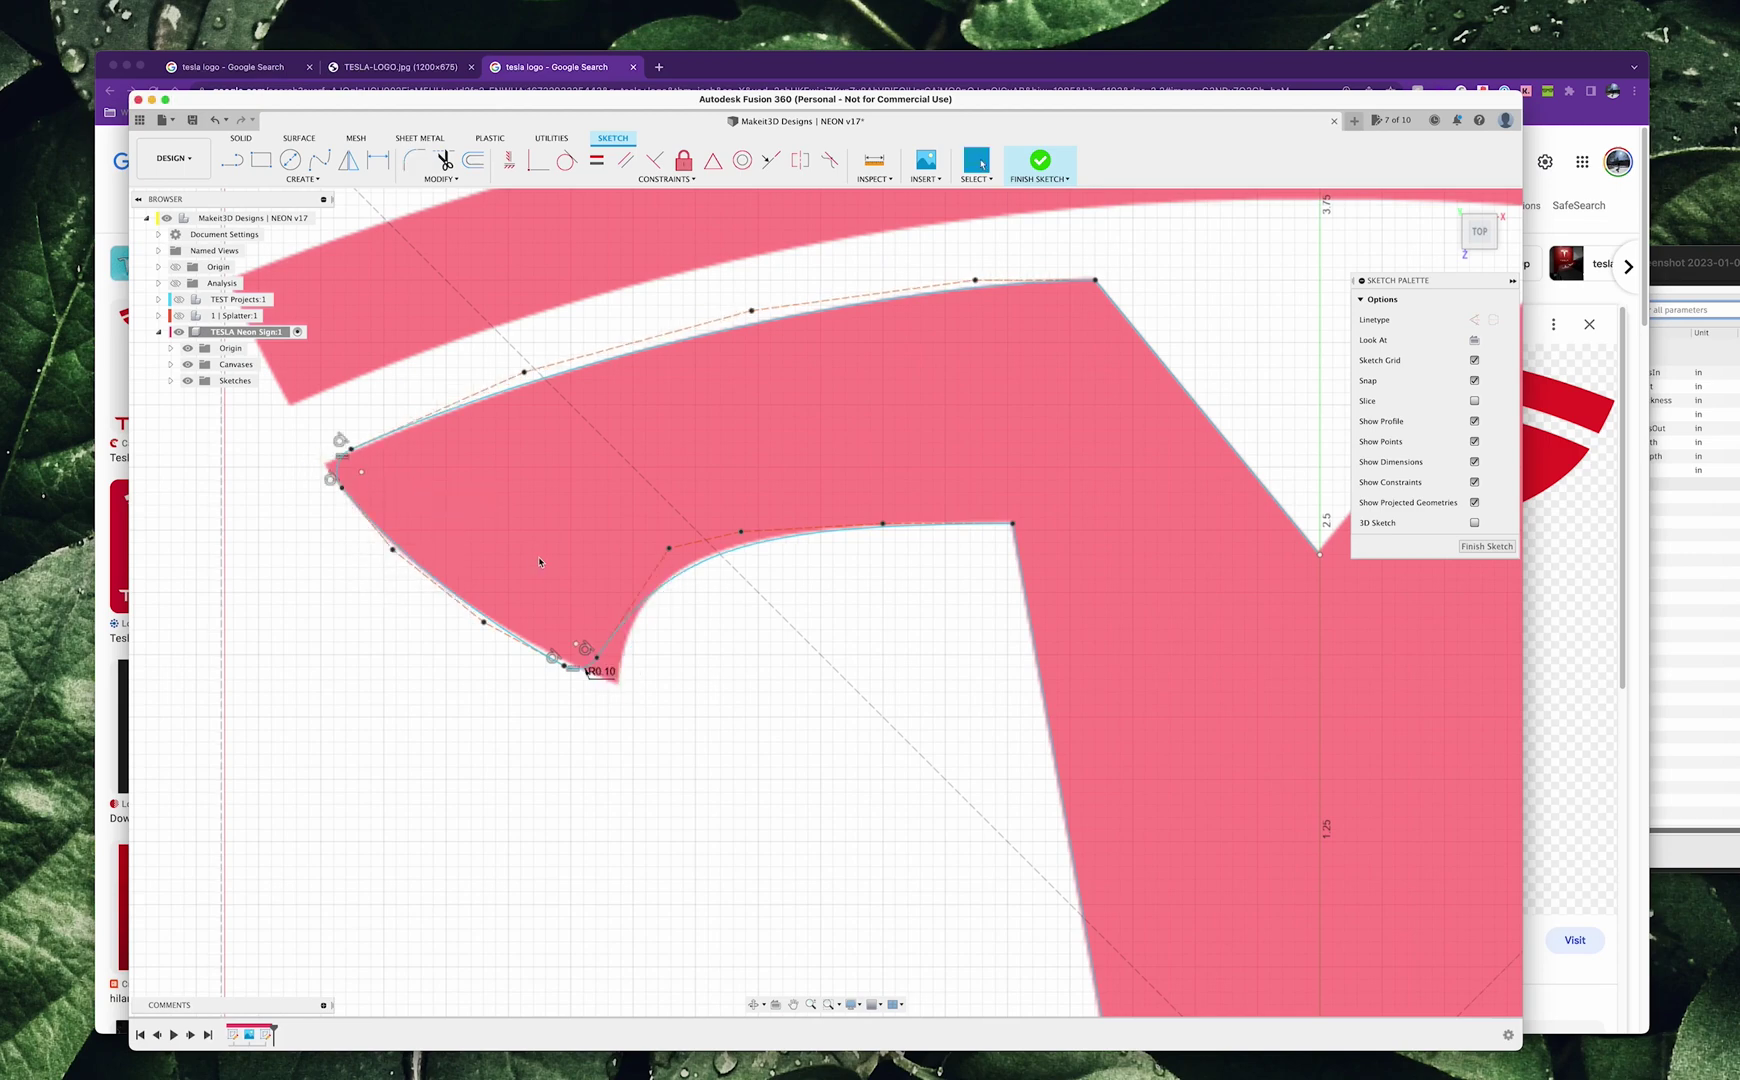
{"action": "scroll", "coordinate": [670, 542], "scroll_direction": "down", "scroll_amount": 3}
Bring up the command shortcuts box and zoom around the T outline before offsetting it
{"action": "scroll", "coordinate": [560, 430], "scroll_direction": "up", "scroll_amount": 3}
{"action": "left_click", "coordinate": [563, 425]}
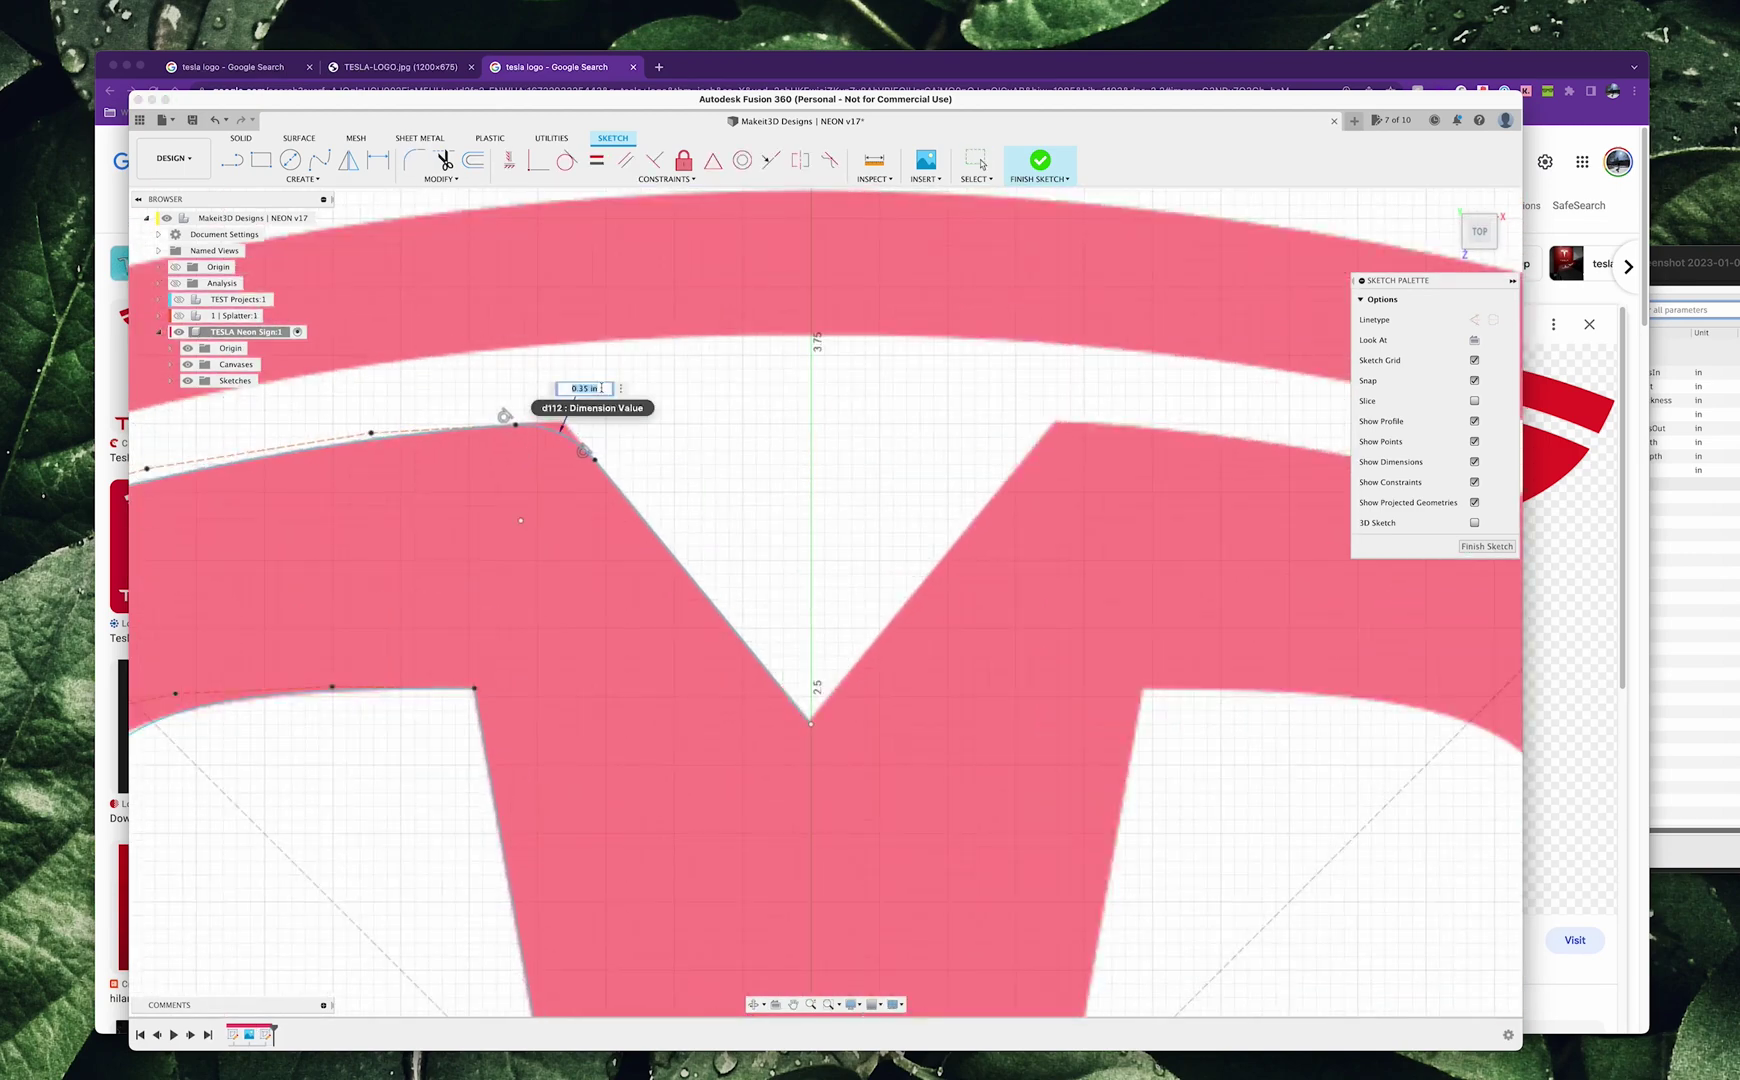
{"action": "key", "text": "Return"}
{"action": "scroll", "coordinate": [600, 480], "scroll_direction": "down", "scroll_amount": 3}
{"action": "key", "text": "s"}
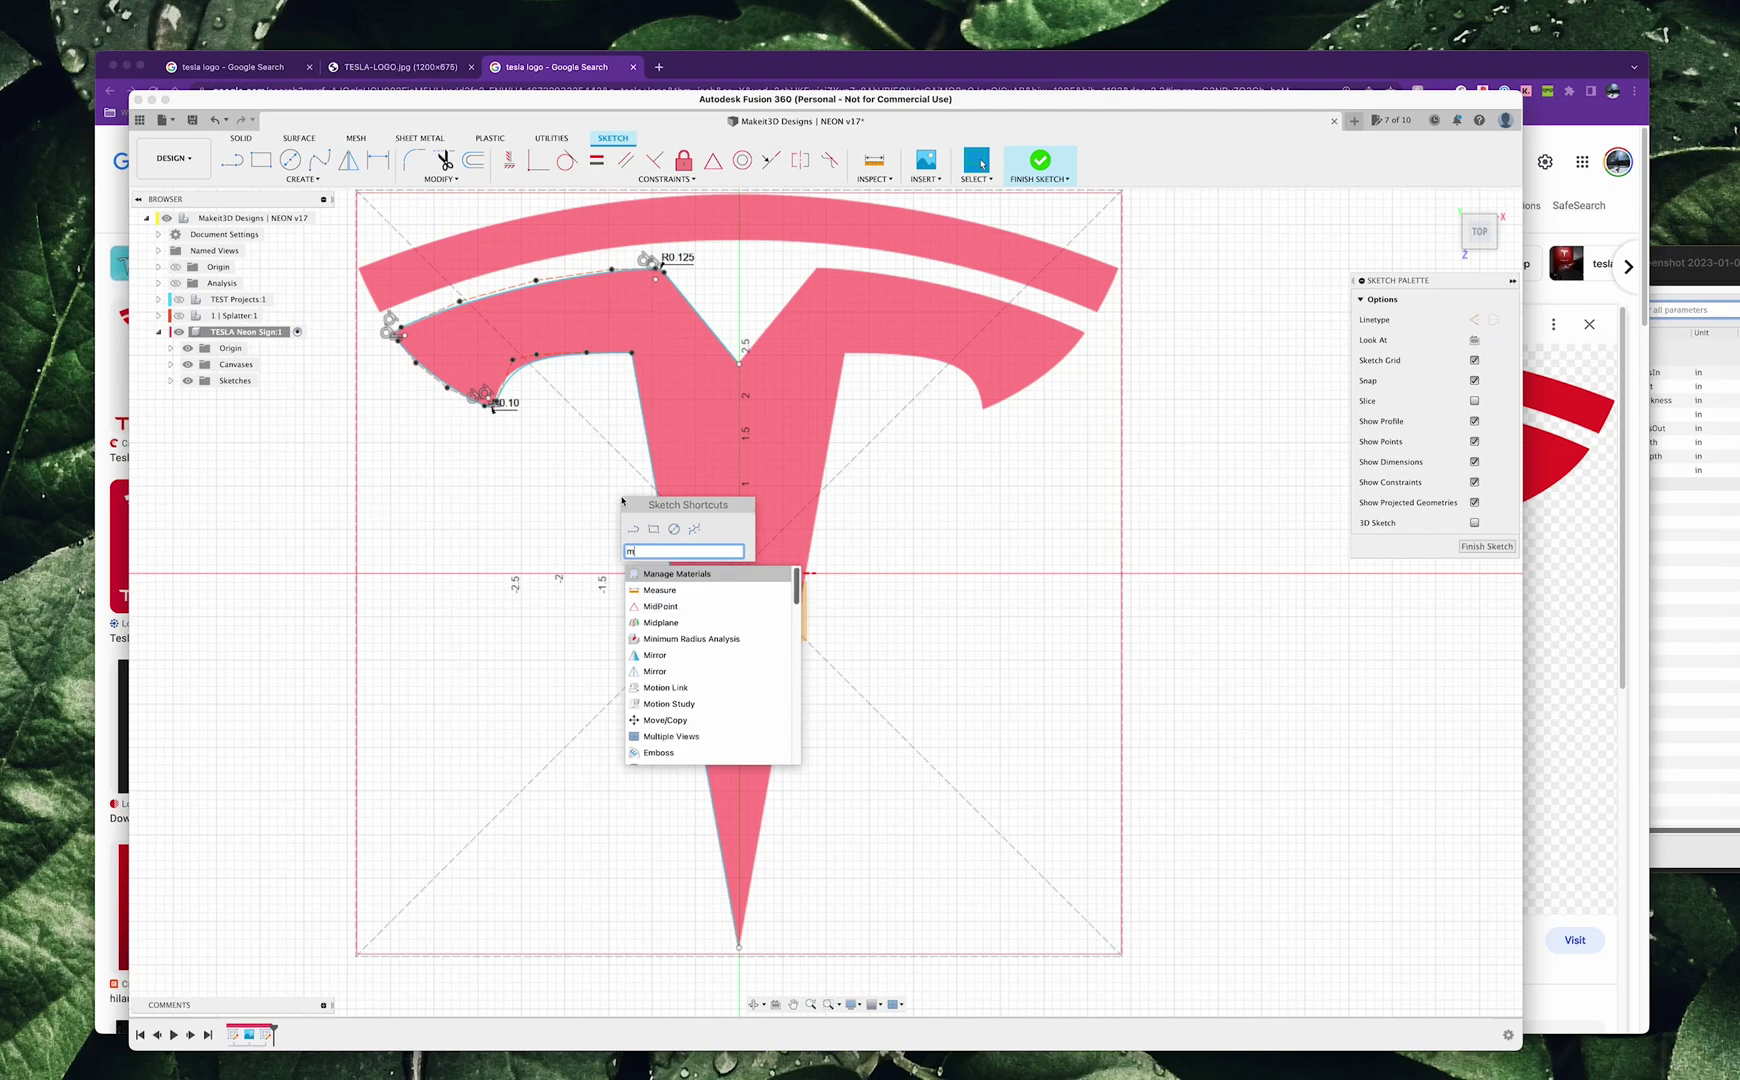
{"action": "scroll", "coordinate": [773, 725], "scroll_direction": "up", "scroll_amount": 4}
{"action": "scroll", "coordinate": [773, 725], "scroll_direction": "down", "scroll_amount": 2}
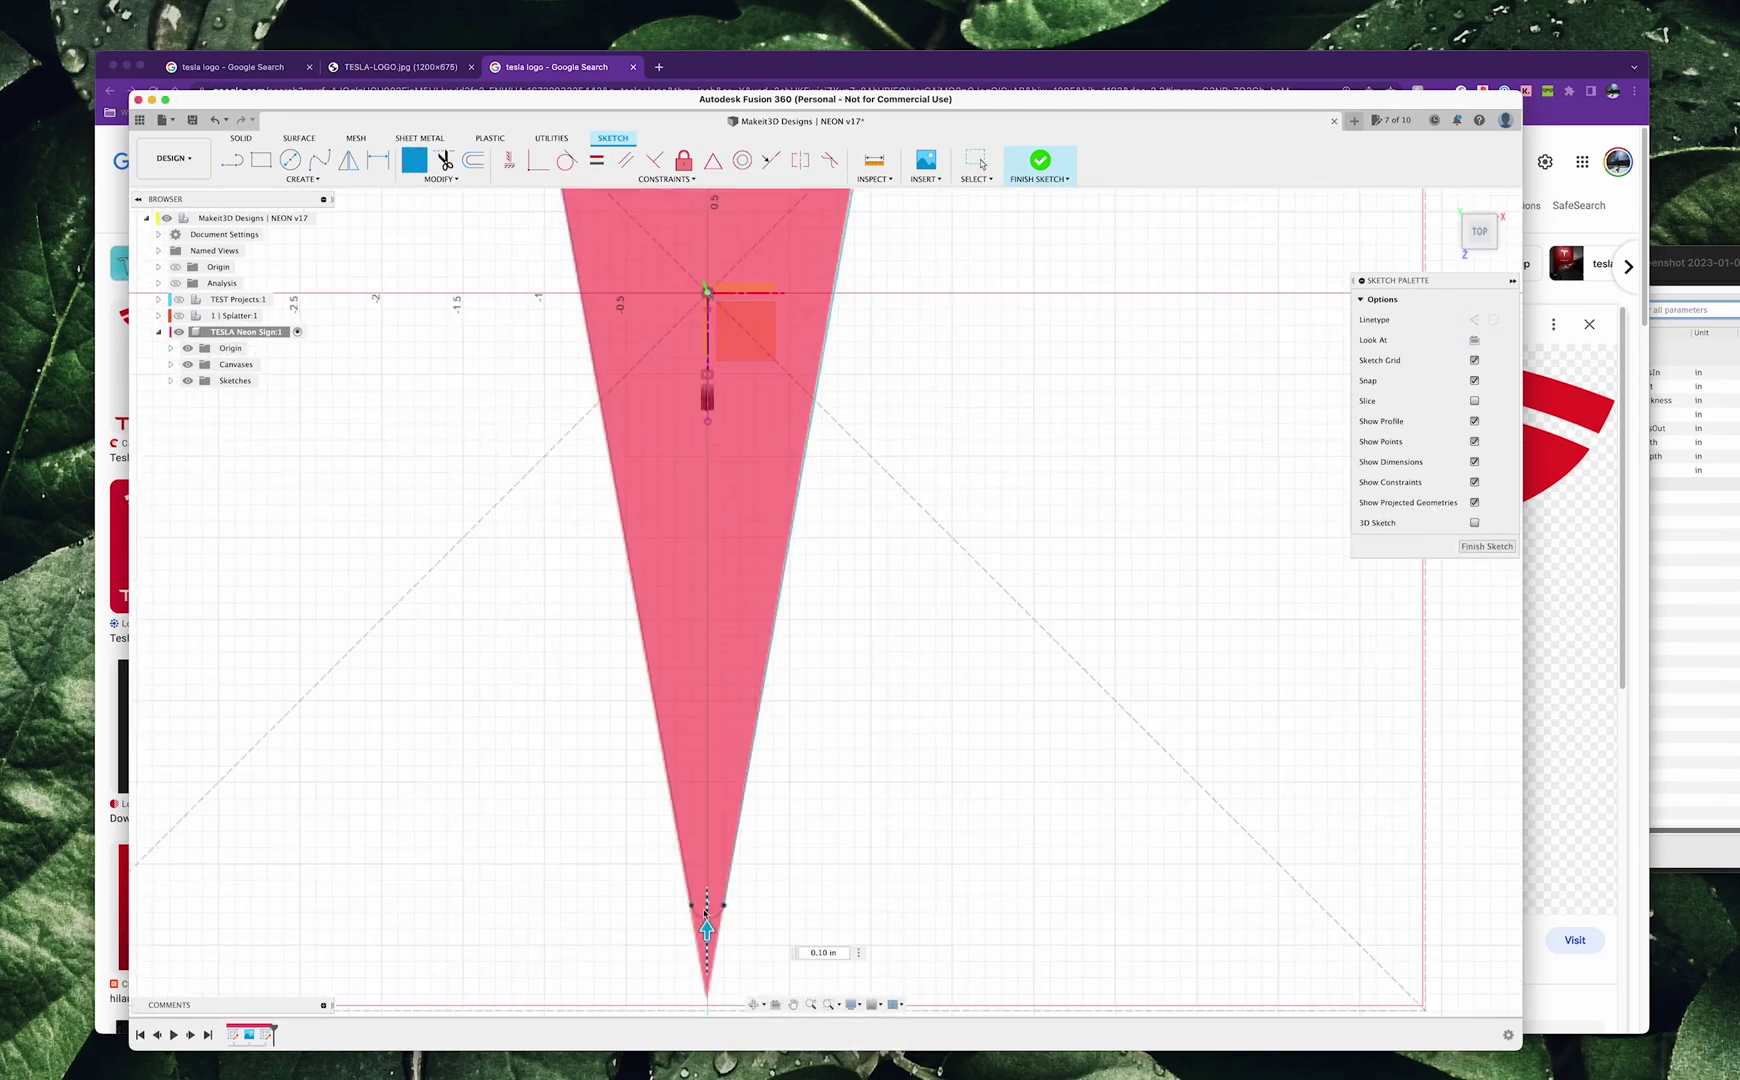
{"action": "scroll", "coordinate": [773, 725], "scroll_direction": "down", "scroll_amount": 2}
{"action": "scroll", "coordinate": [782, 580], "scroll_direction": "up", "scroll_amount": 3}
{"action": "scroll", "coordinate": [782, 580], "scroll_direction": "up", "scroll_amount": 2}
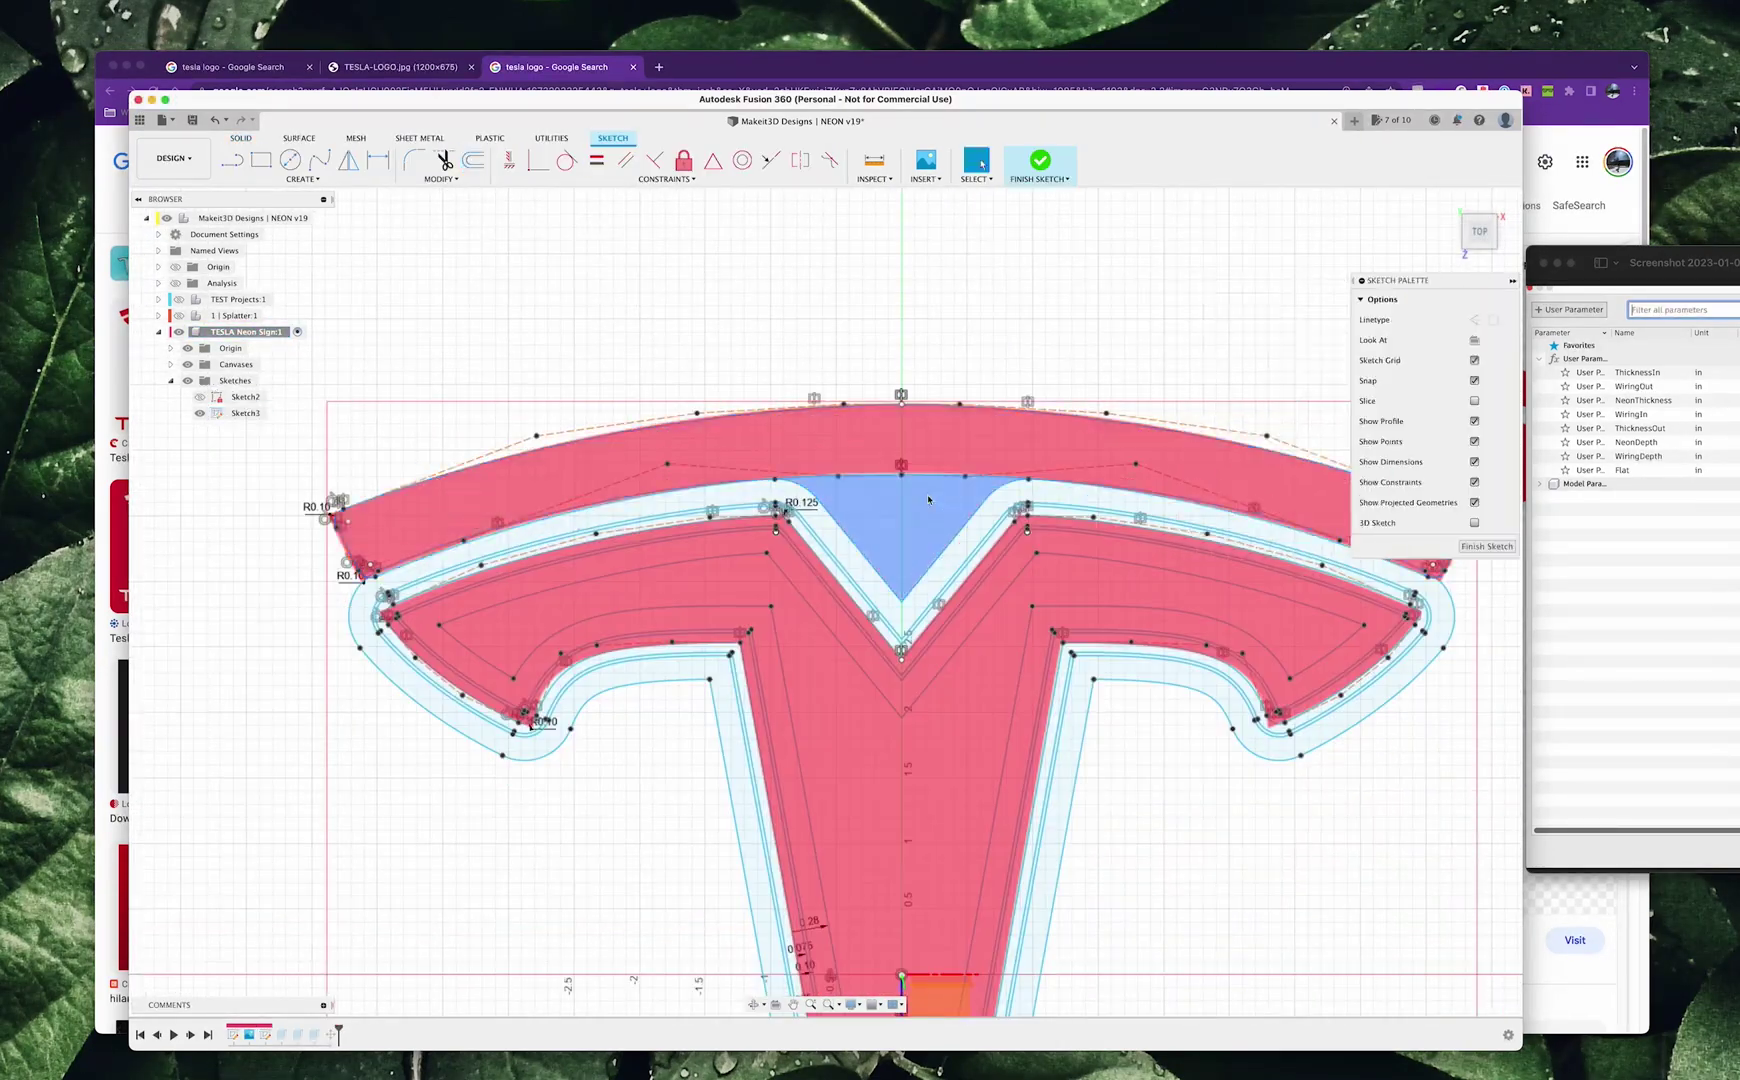
Offset the top bar's arc to create an inner channel wall line
{"action": "left_click", "coordinate": [851, 417]}
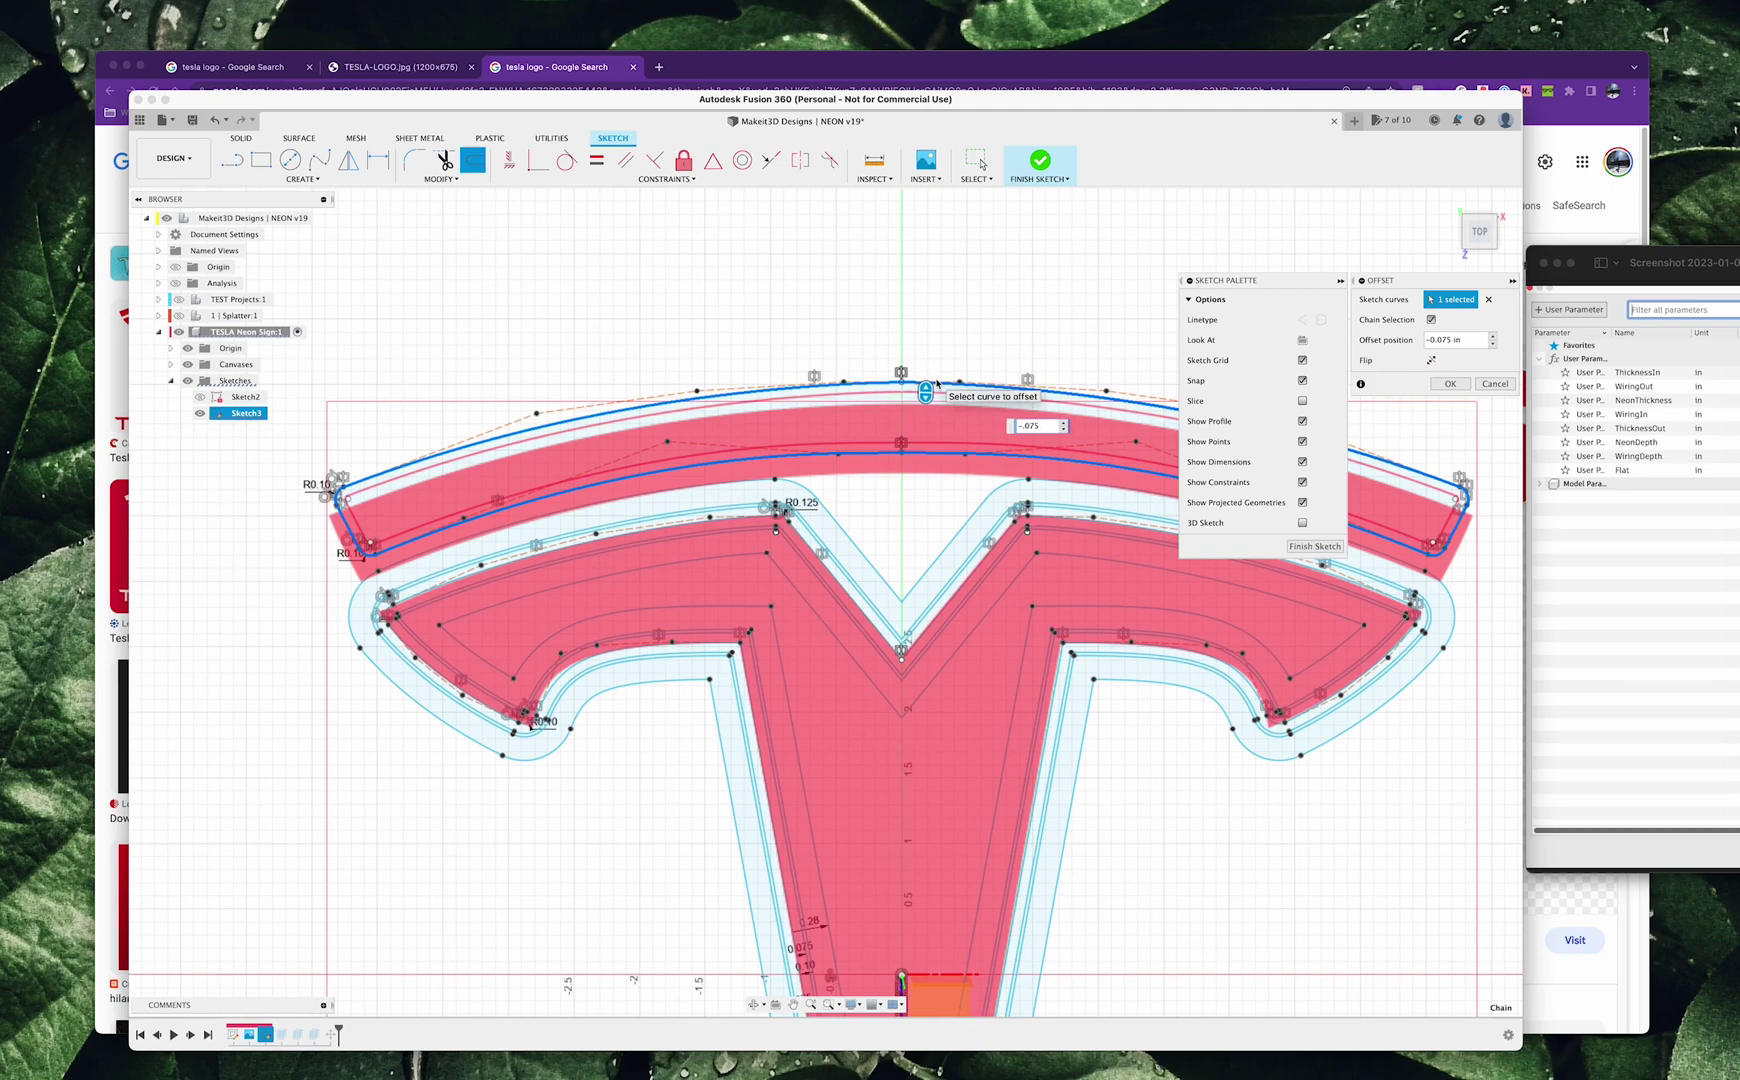
{"action": "scroll", "coordinate": [957, 387], "scroll_direction": "up", "scroll_amount": 3}
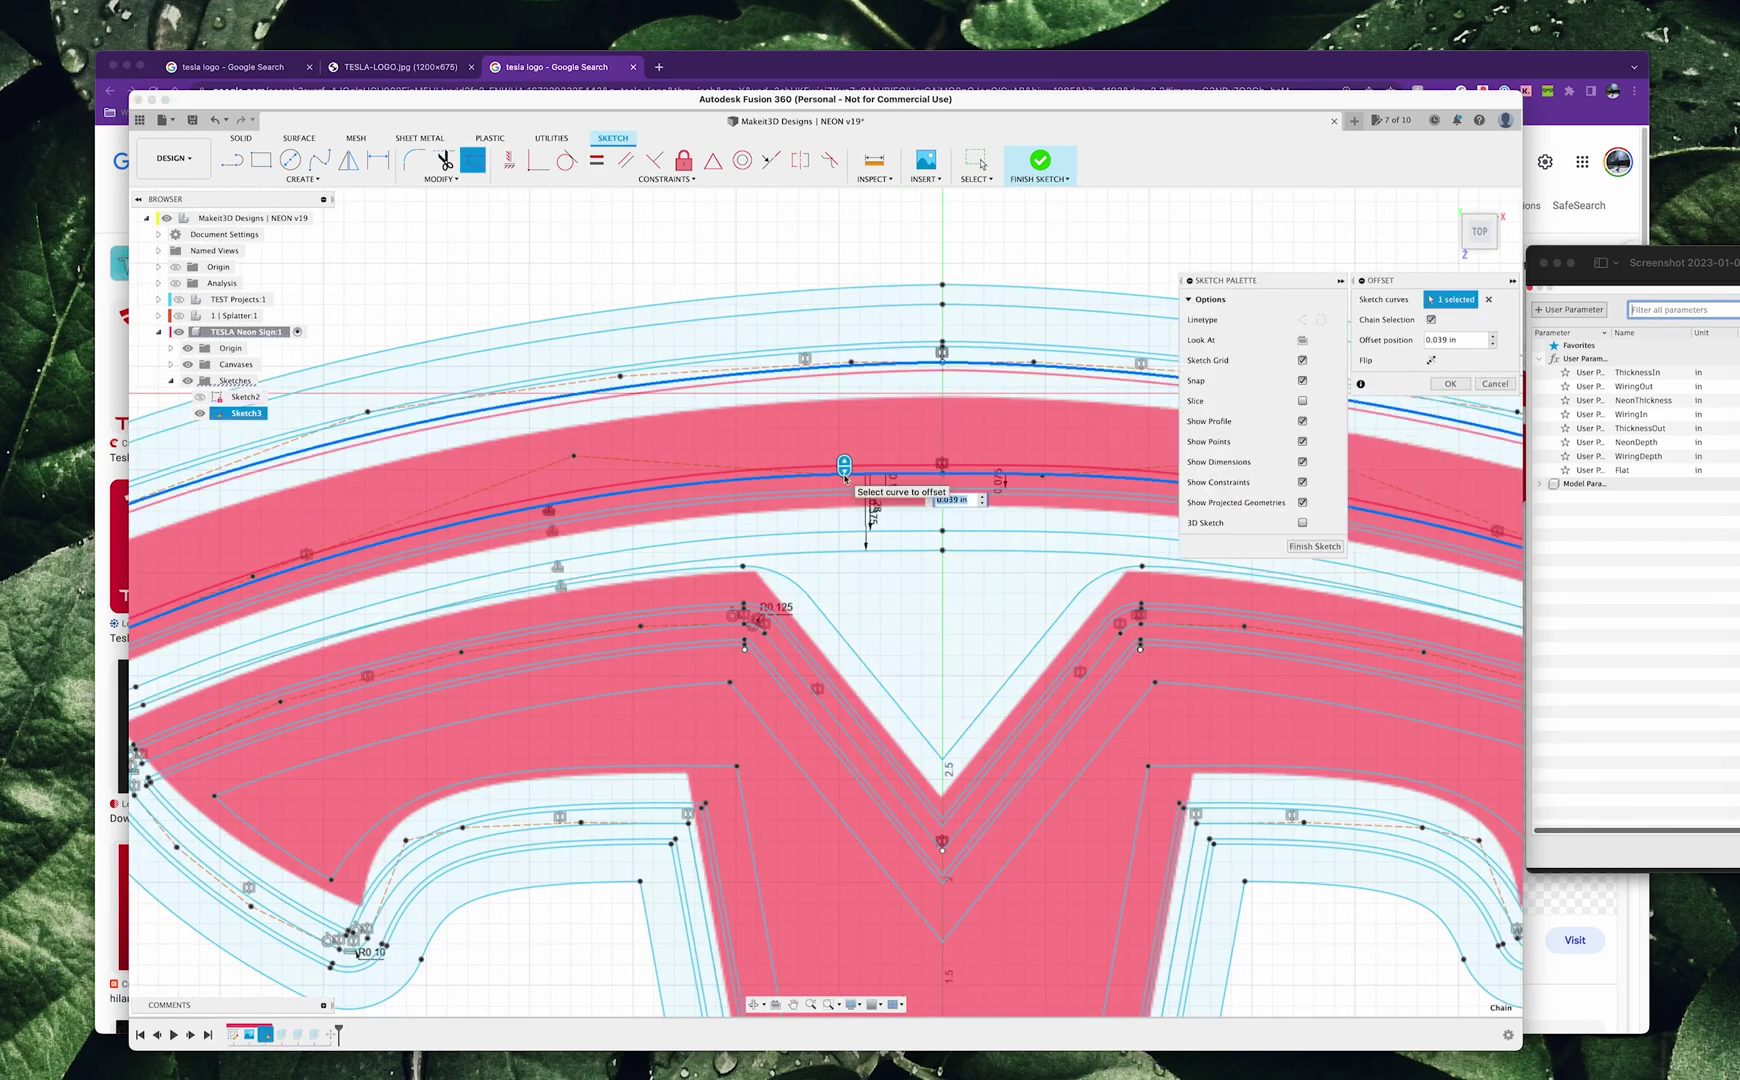
{"action": "key", "text": "Return"}
{"action": "scroll", "coordinate": [850, 460], "scroll_direction": "down", "scroll_amount": 3}
{"action": "scroll", "coordinate": [862, 426], "scroll_direction": "up", "scroll_amount": 5}
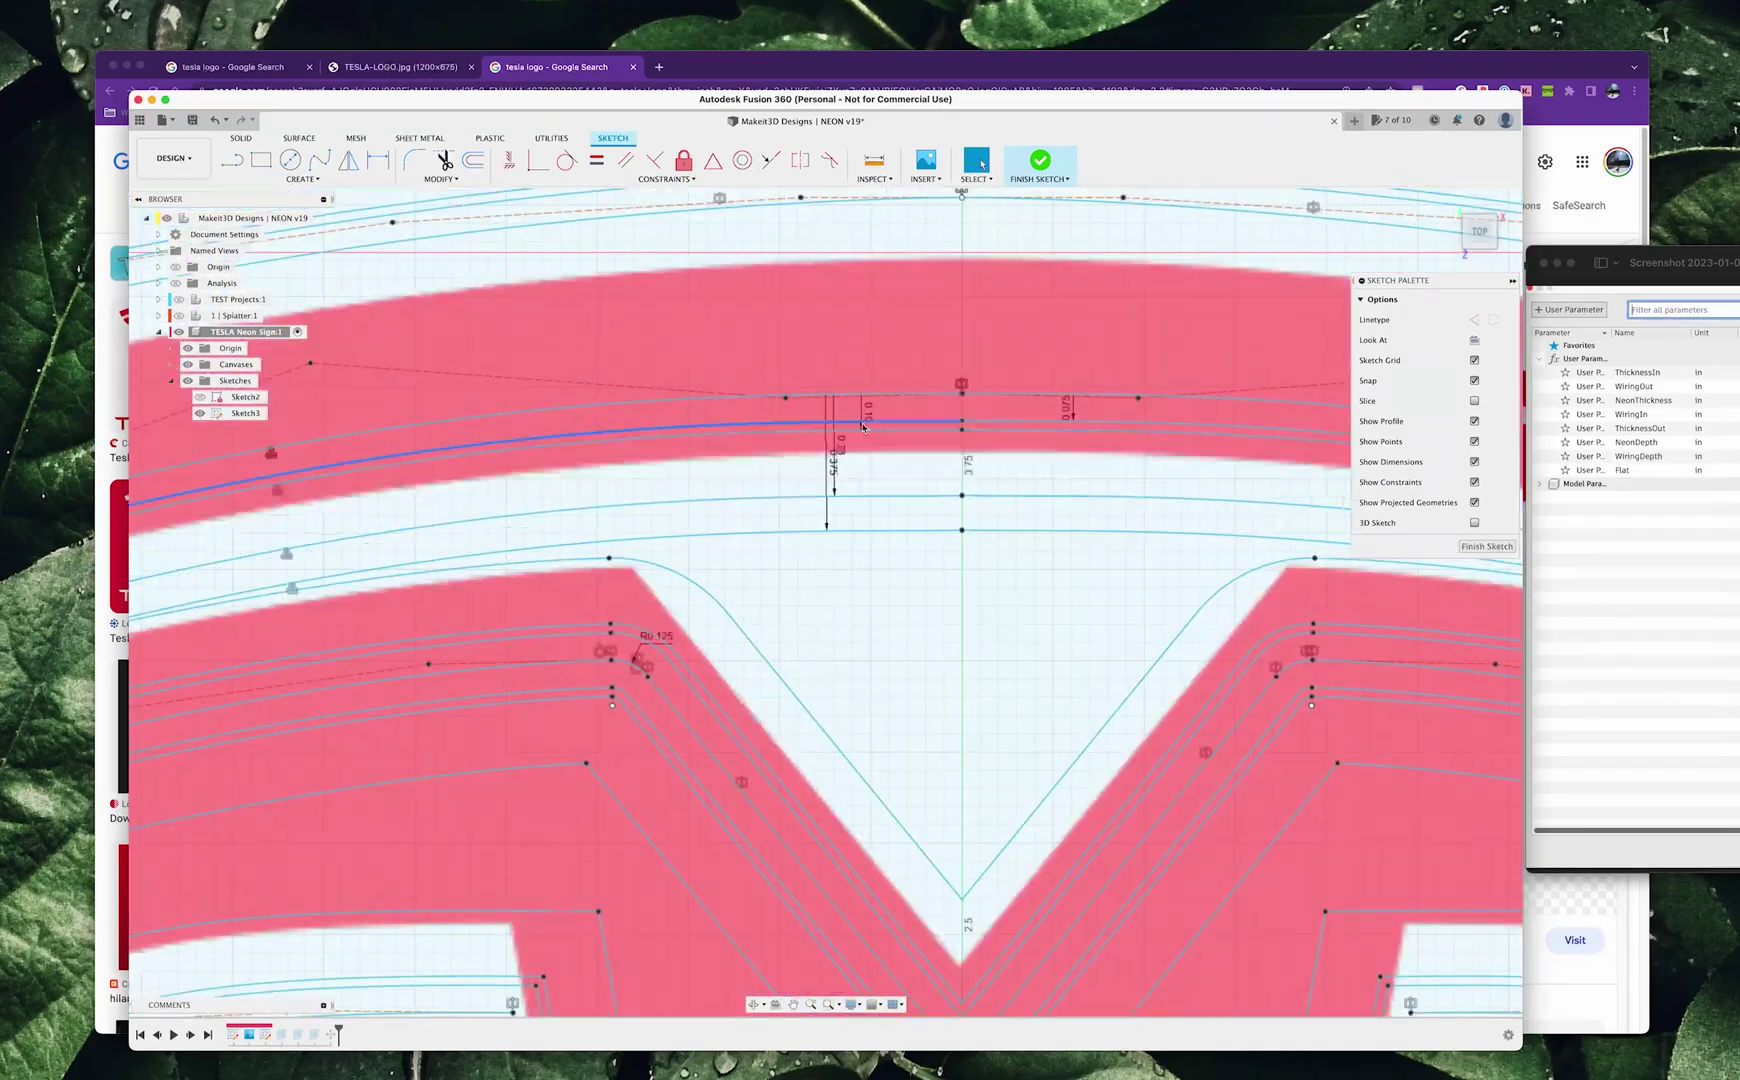
Offset the upper arc once more to add another channel wall
{"action": "key", "text": "o"}
{"action": "left_click", "coordinate": [774, 398]}
{"action": "key", "text": "Return"}
Finish the sketch and extrude the channel profile by the NeonDepth parameter
{"action": "key", "text": "e"}
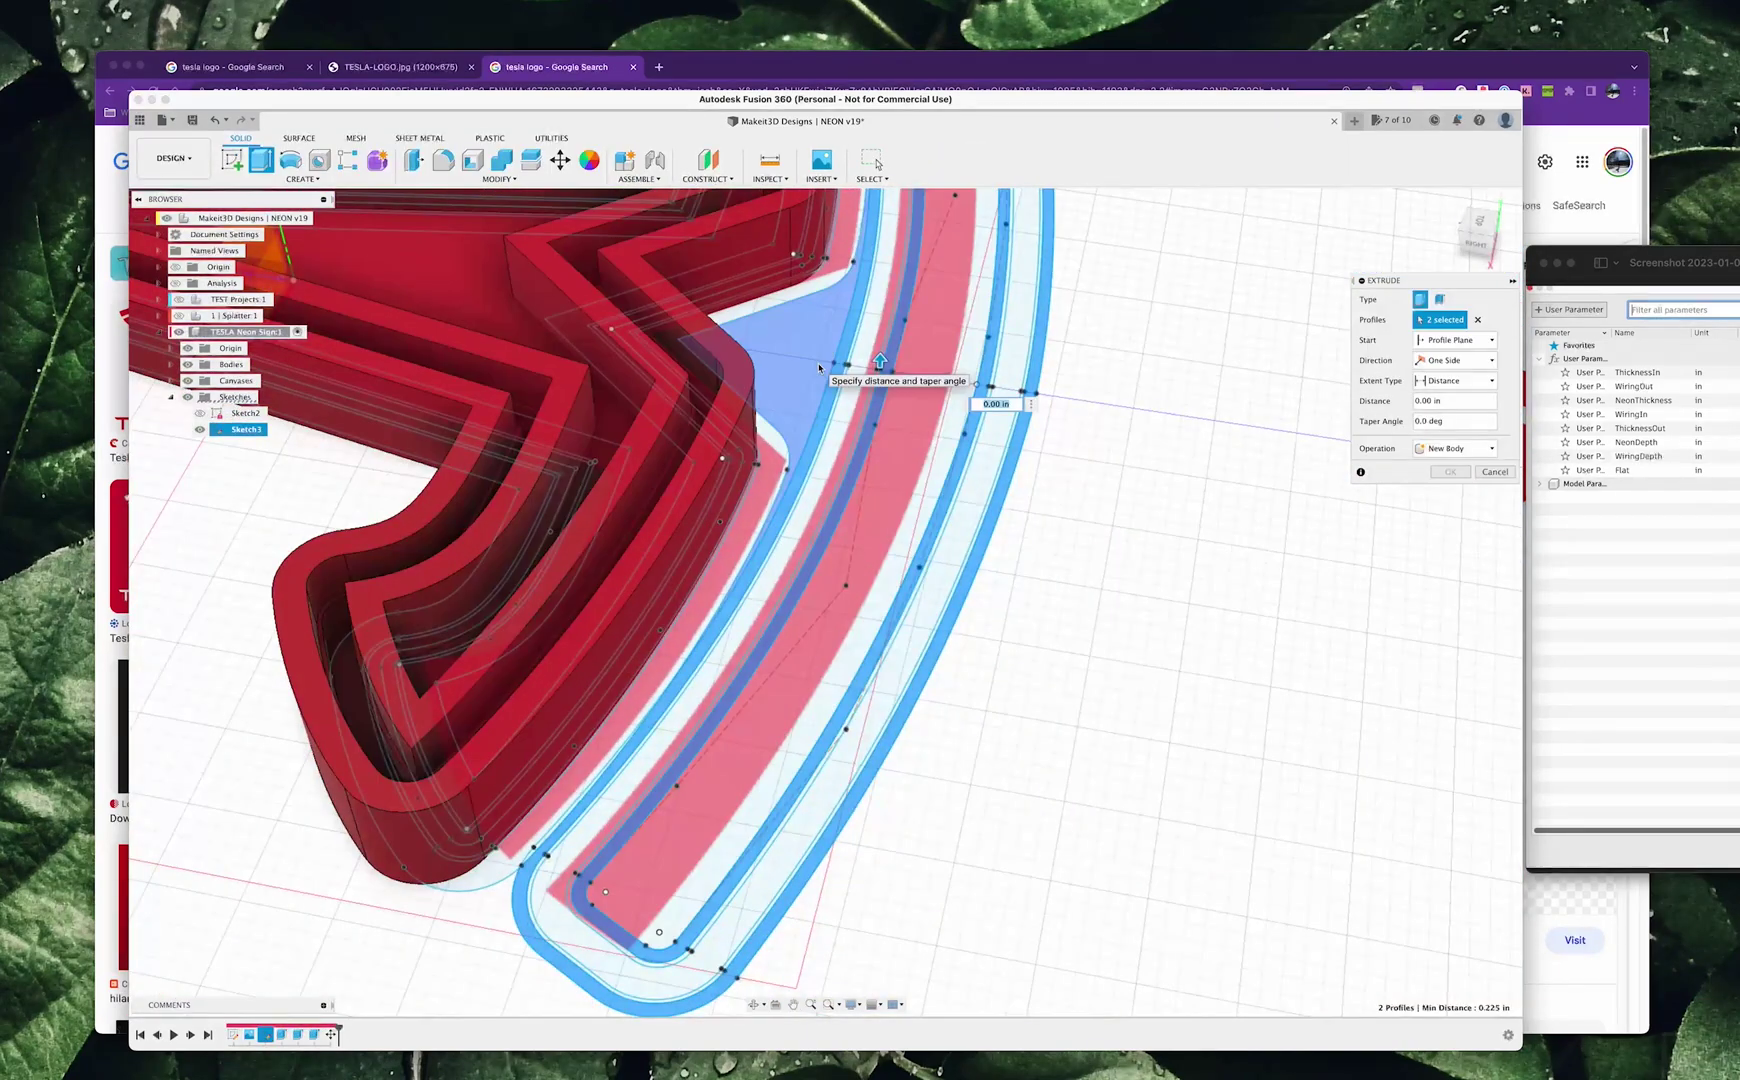
{"action": "scroll", "coordinate": [716, 688], "scroll_direction": "up", "scroll_amount": 5}
{"action": "left_click", "coordinate": [716, 688]}
{"action": "scroll", "coordinate": [716, 649], "scroll_direction": "down", "scroll_amount": 5}
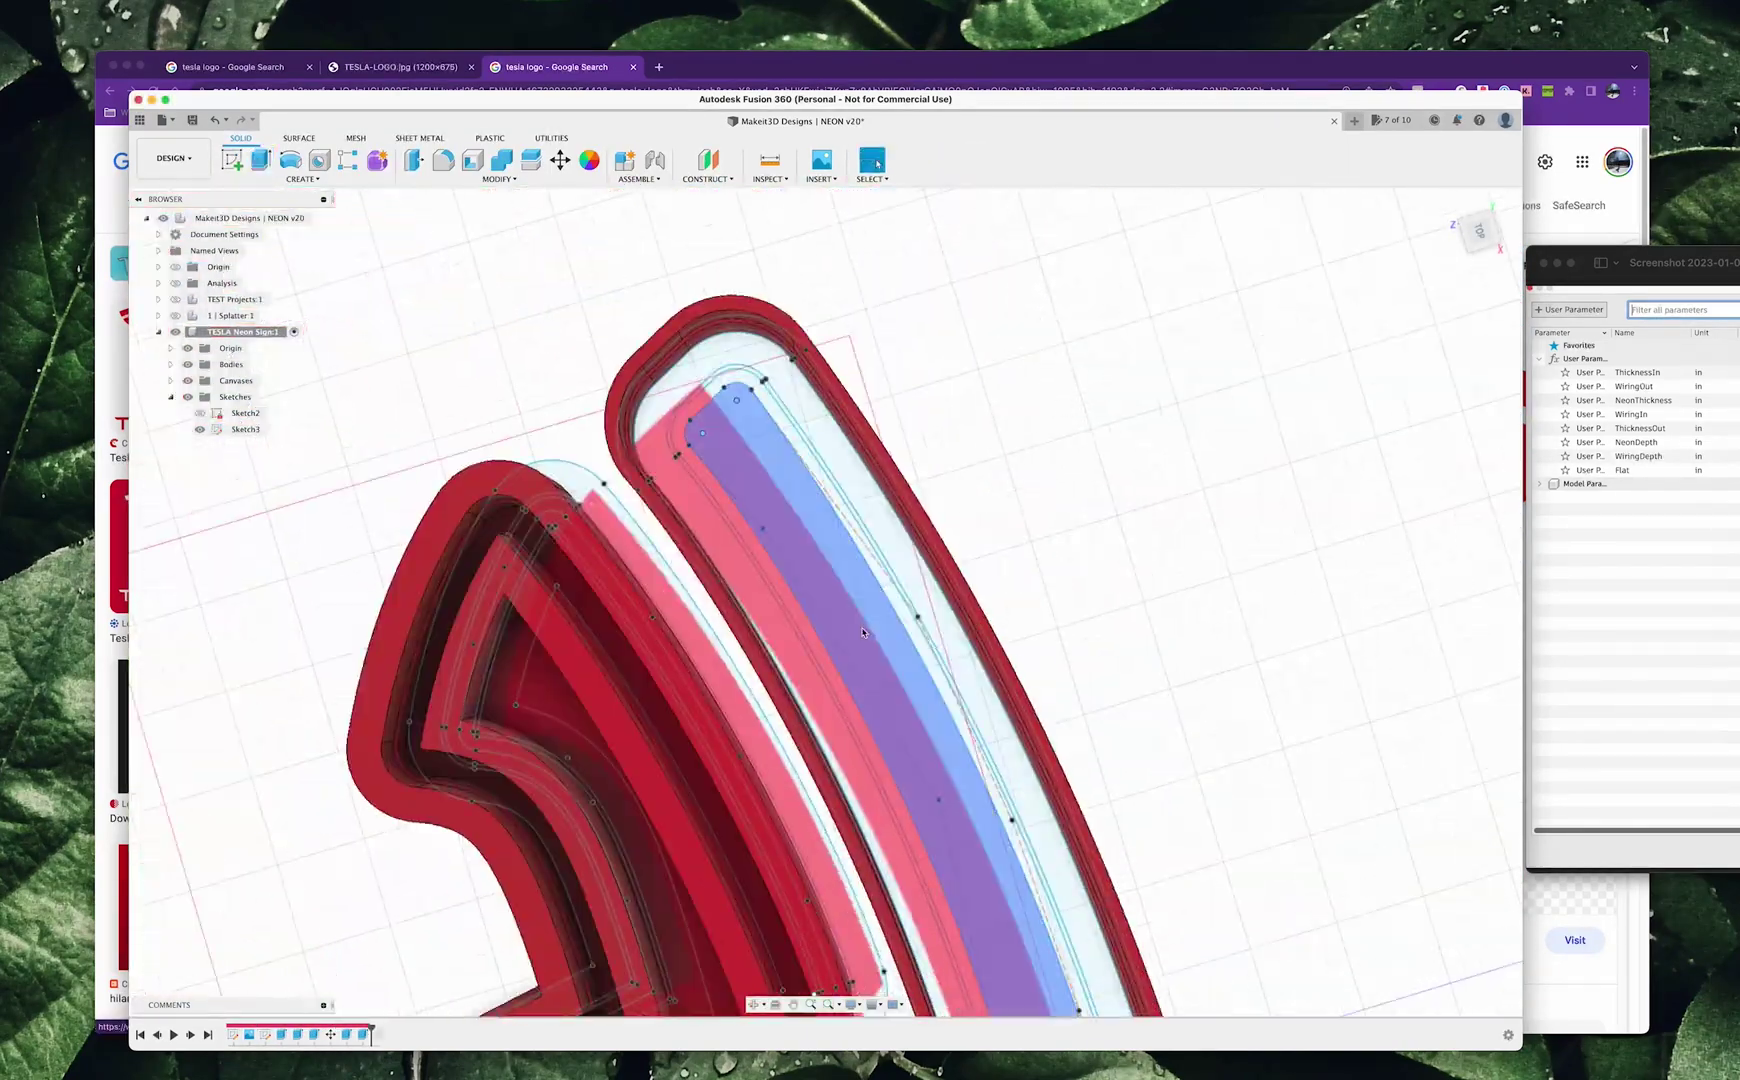
{"action": "scroll", "coordinate": [729, 727], "scroll_direction": "up", "scroll_amount": 5}
{"action": "type", "text": "eNeonDepth"}
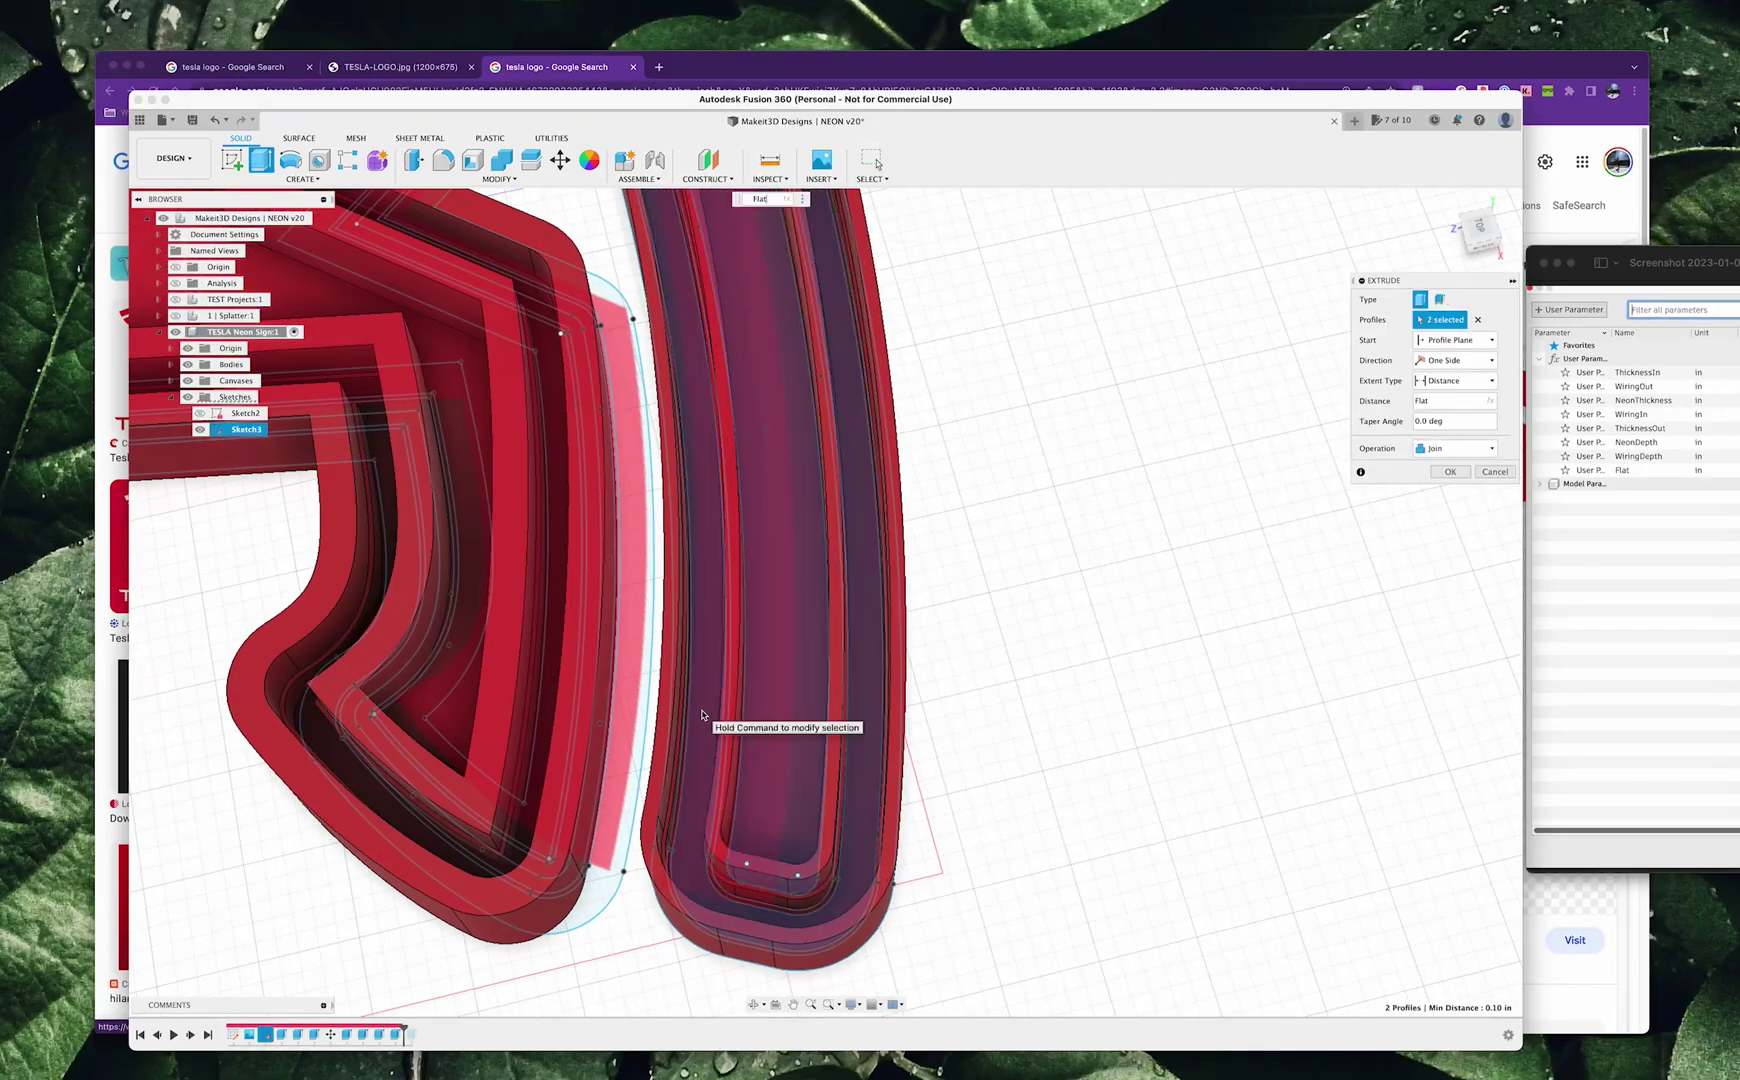
{"action": "key", "text": "Return"}
{"action": "scroll", "coordinate": [628, 640], "scroll_direction": "down", "scroll_amount": 5}
{"action": "scroll", "coordinate": [740, 350], "scroll_direction": "up", "scroll_amount": 3}
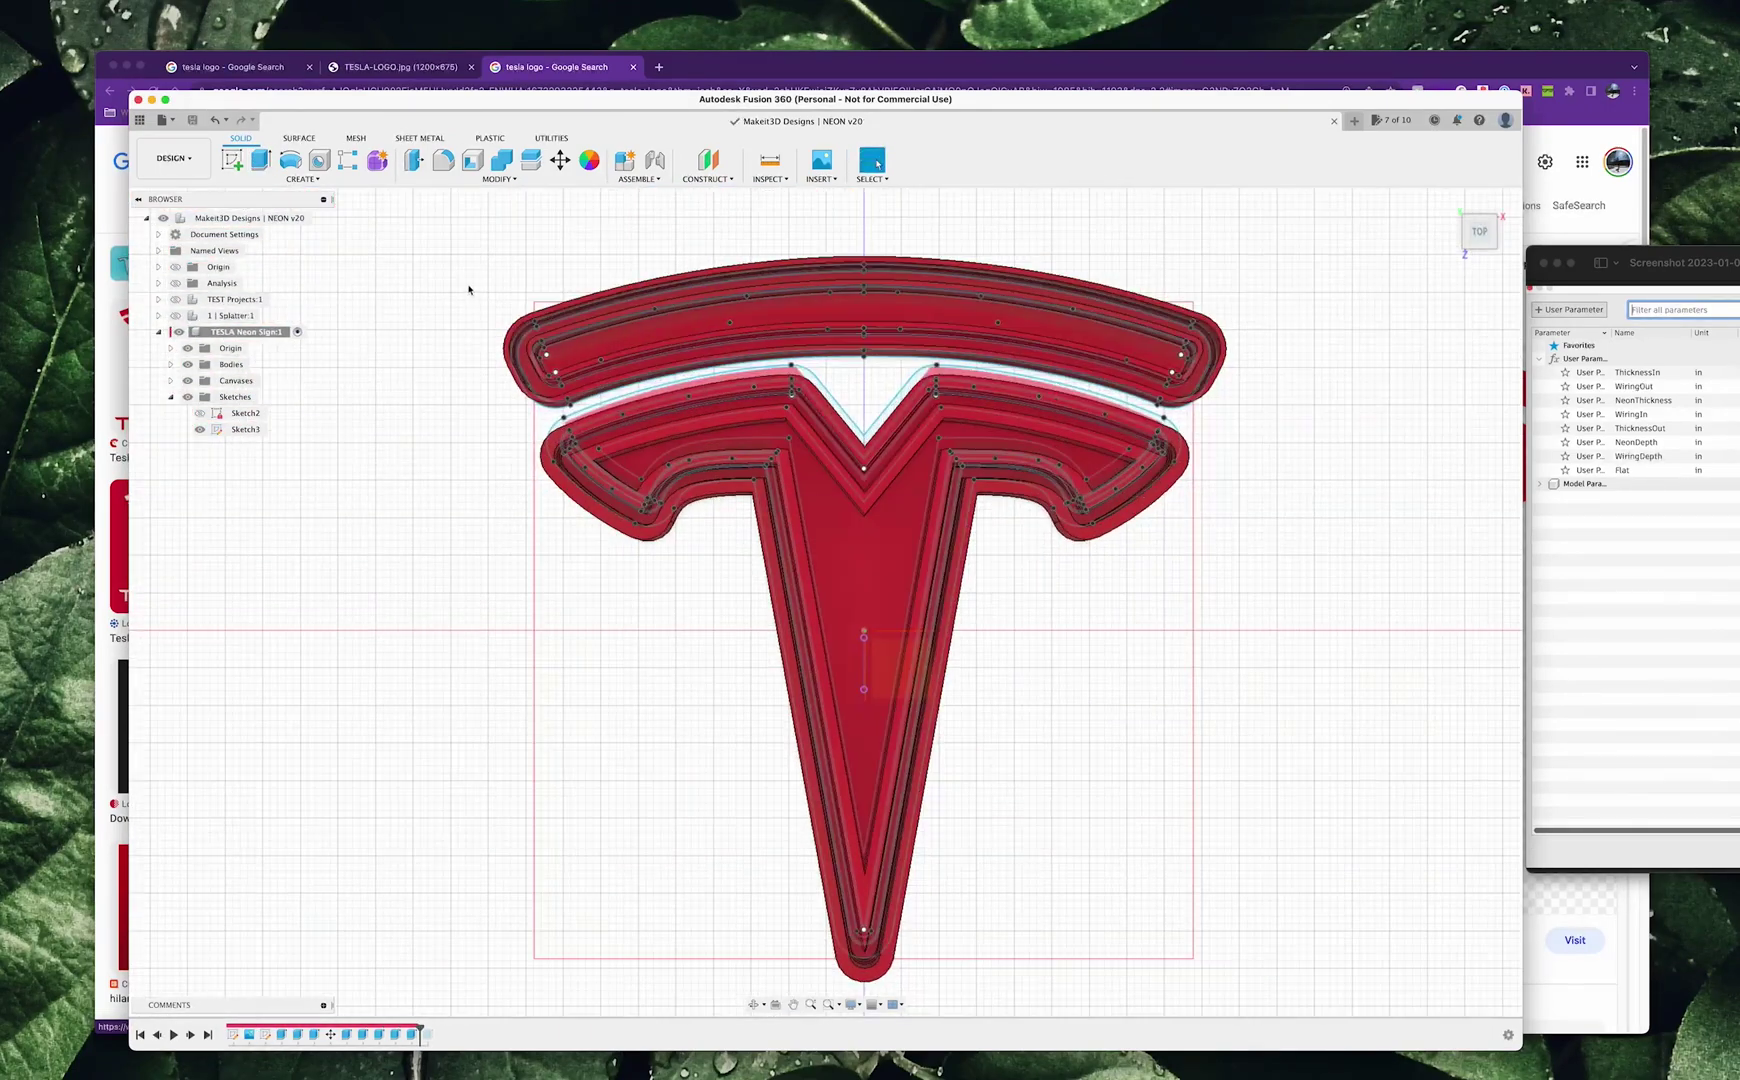
Orbit the solid sign and place a hole on the face near the stem's tip
{"action": "left_click", "coordinate": [173, 158]}
{"action": "left_click", "coordinate": [180, 238]}
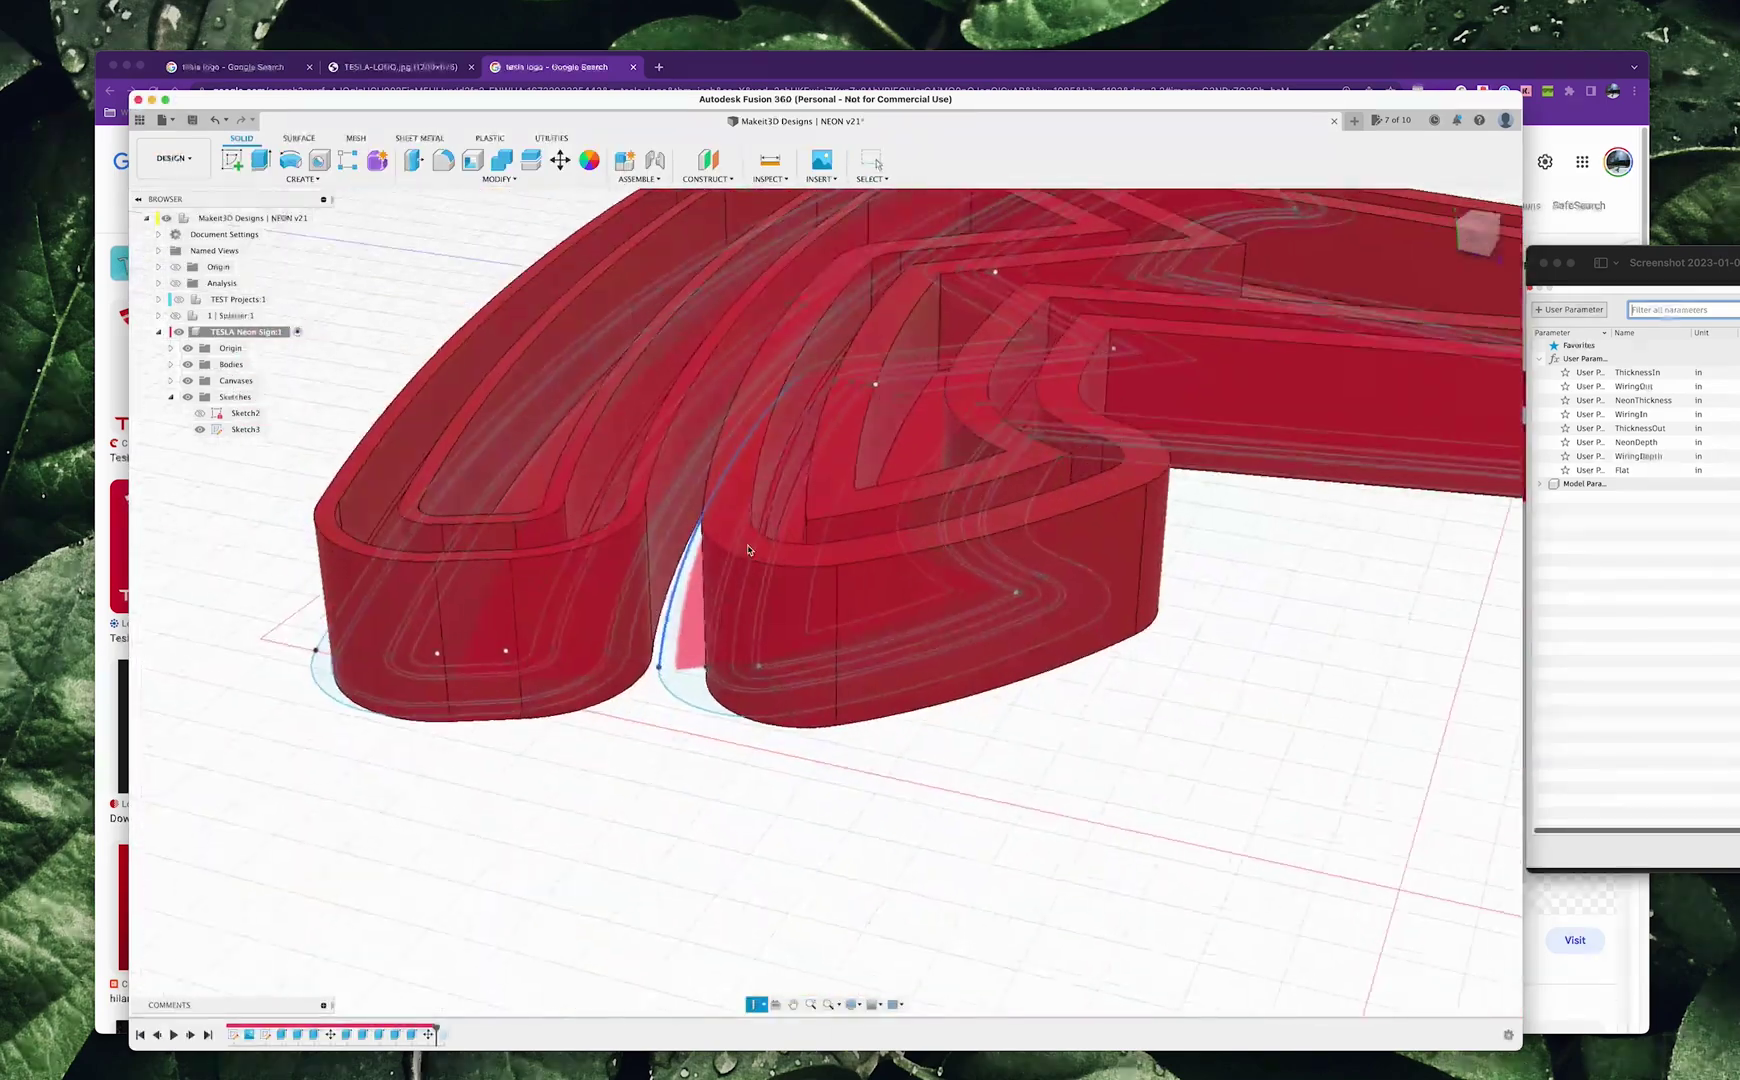
{"action": "left_click_drag", "start_coordinate": [748, 549], "coordinate": [640, 600]}
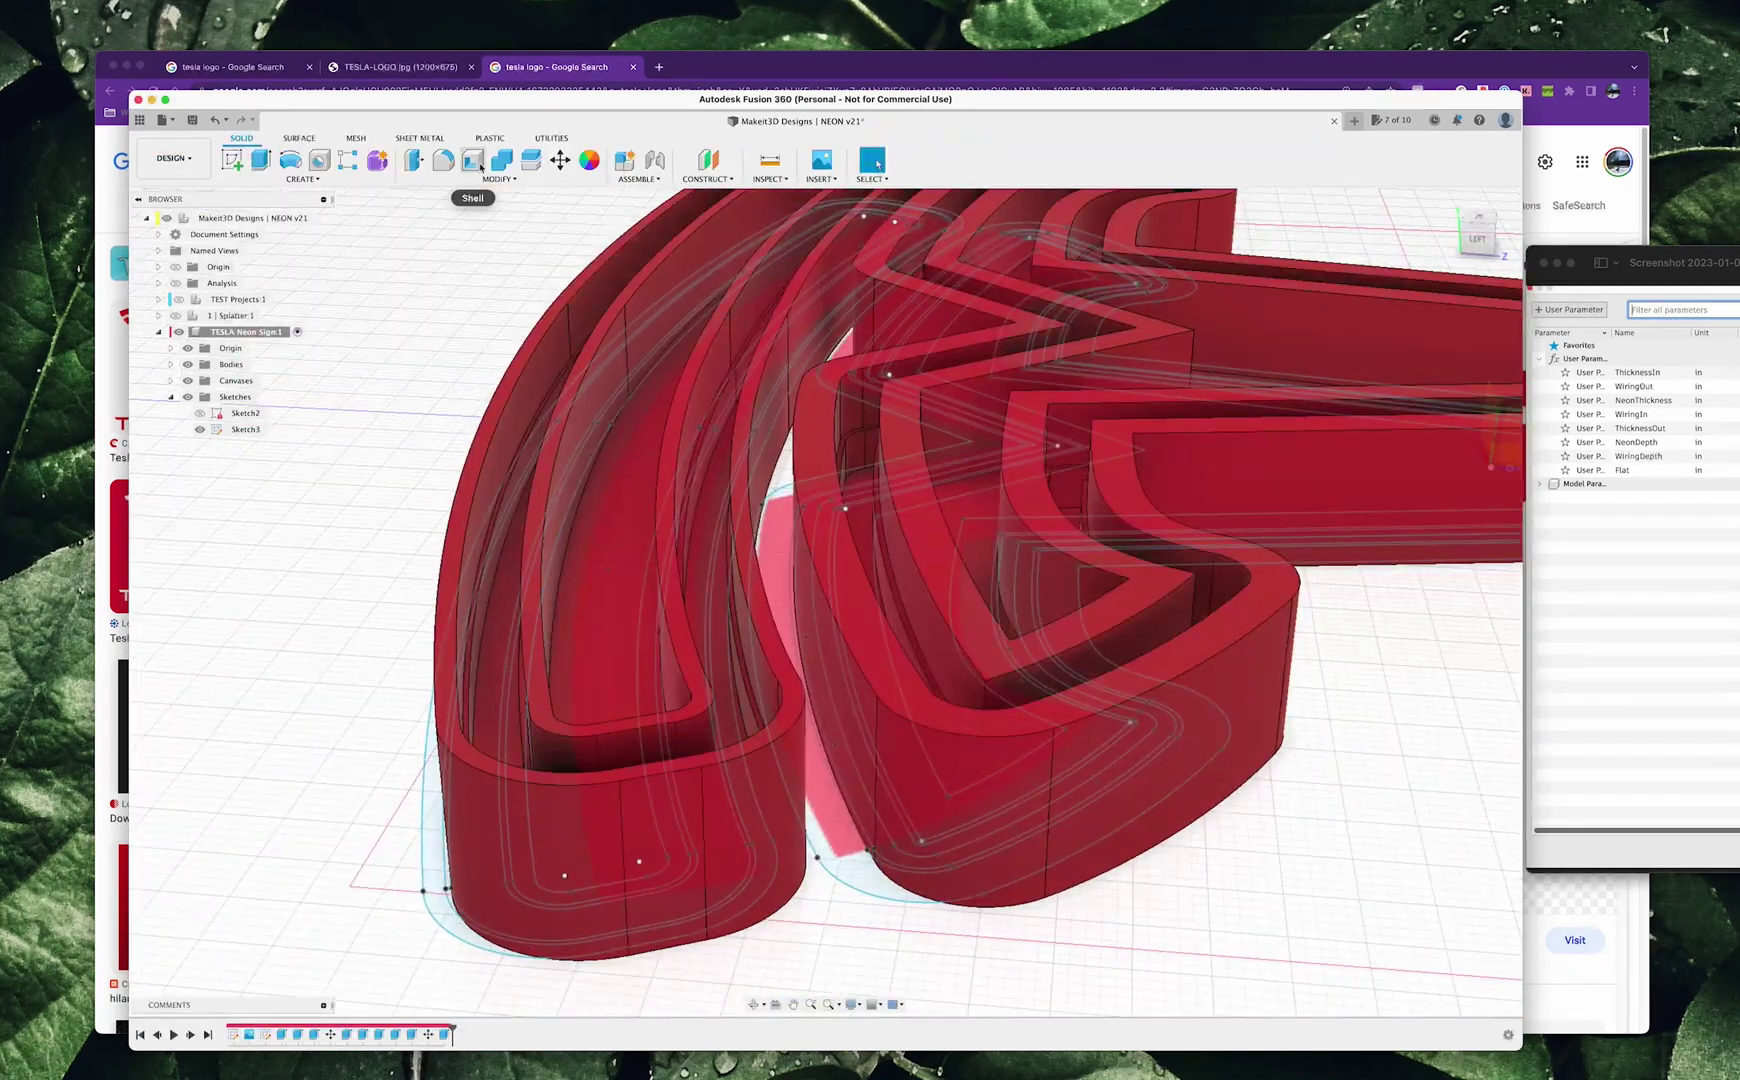
{"action": "key", "text": "h"}
{"action": "left_click", "coordinate": [834, 680]}
{"action": "mouse_move", "coordinate": [815, 629]}
{"action": "middle_mouse_down", "text": "shift"}
{"action": "mouse_move", "coordinate": [790, 549]}
{"action": "mouse_move", "coordinate": [878, 504]}
{"action": "middle_mouse_up", "text": "shift"}
{"action": "scroll", "coordinate": [790, 549], "scroll_direction": "up", "scroll_amount": 5}
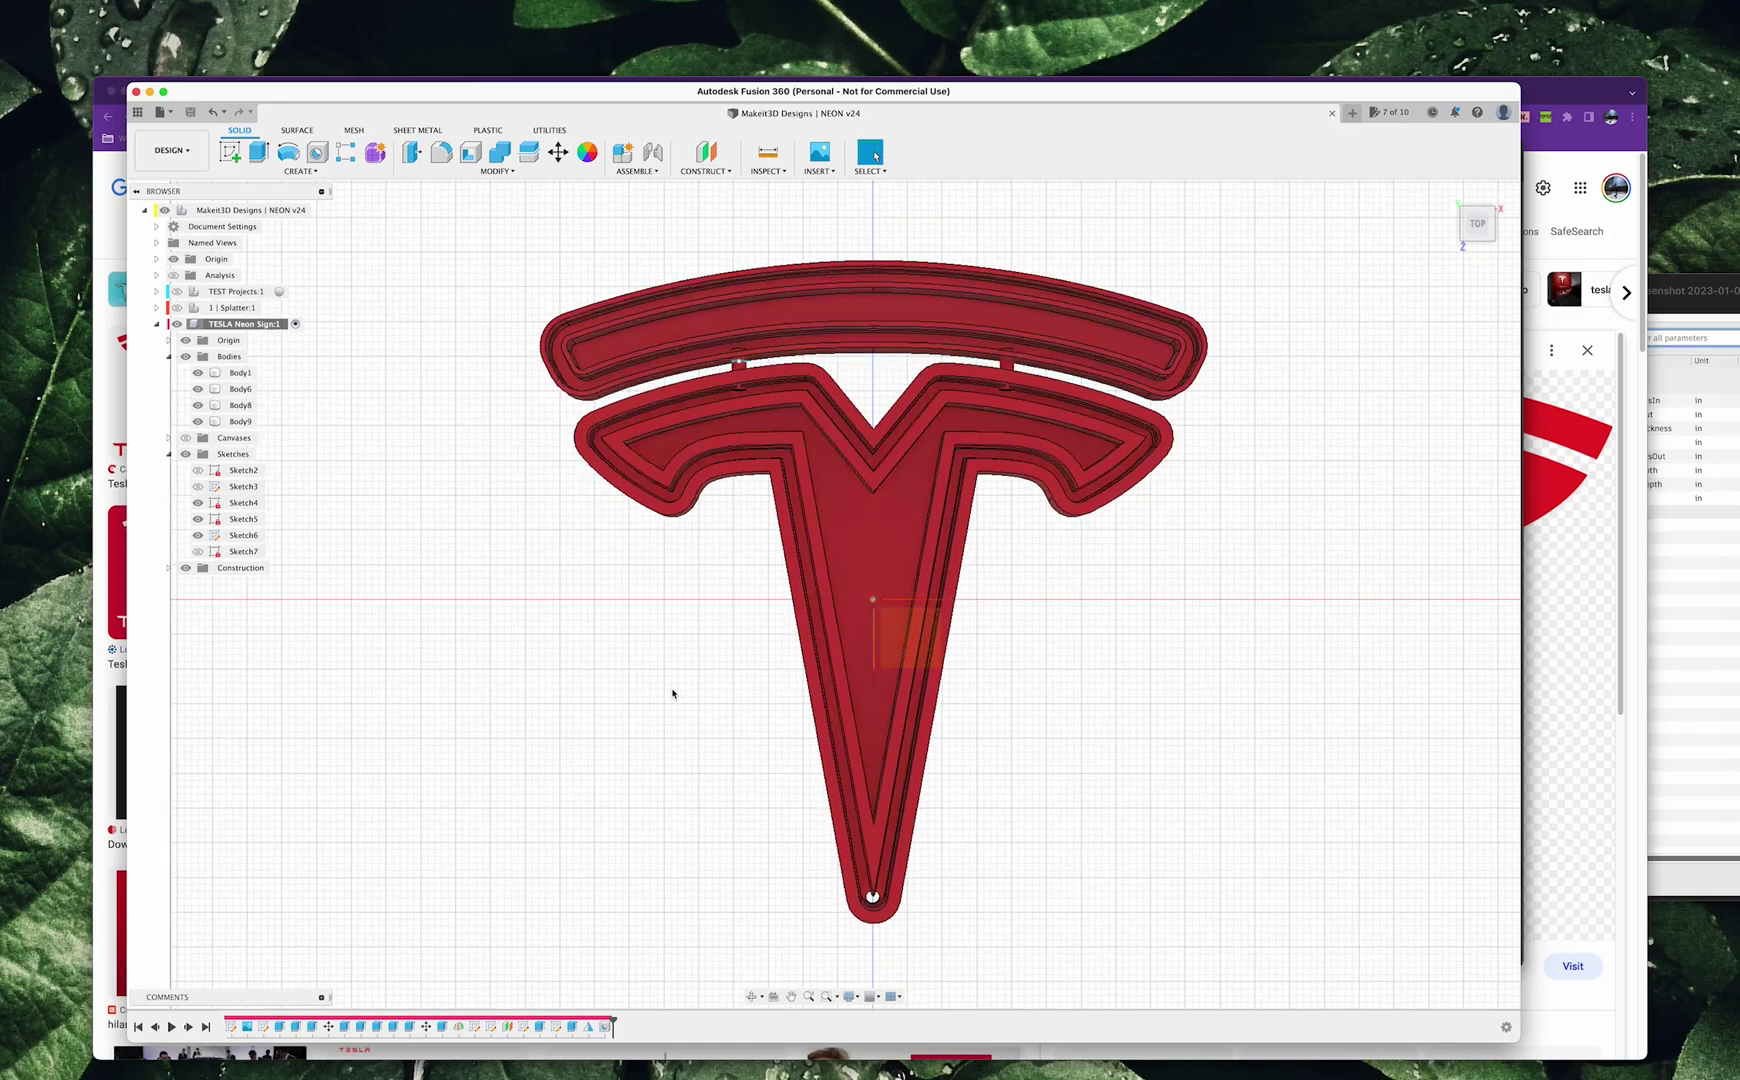
Export TESLA Neon Sign:1 as an STL mesh to the Bambu slicer plate
{"action": "right_click", "coordinate": [224, 325]}
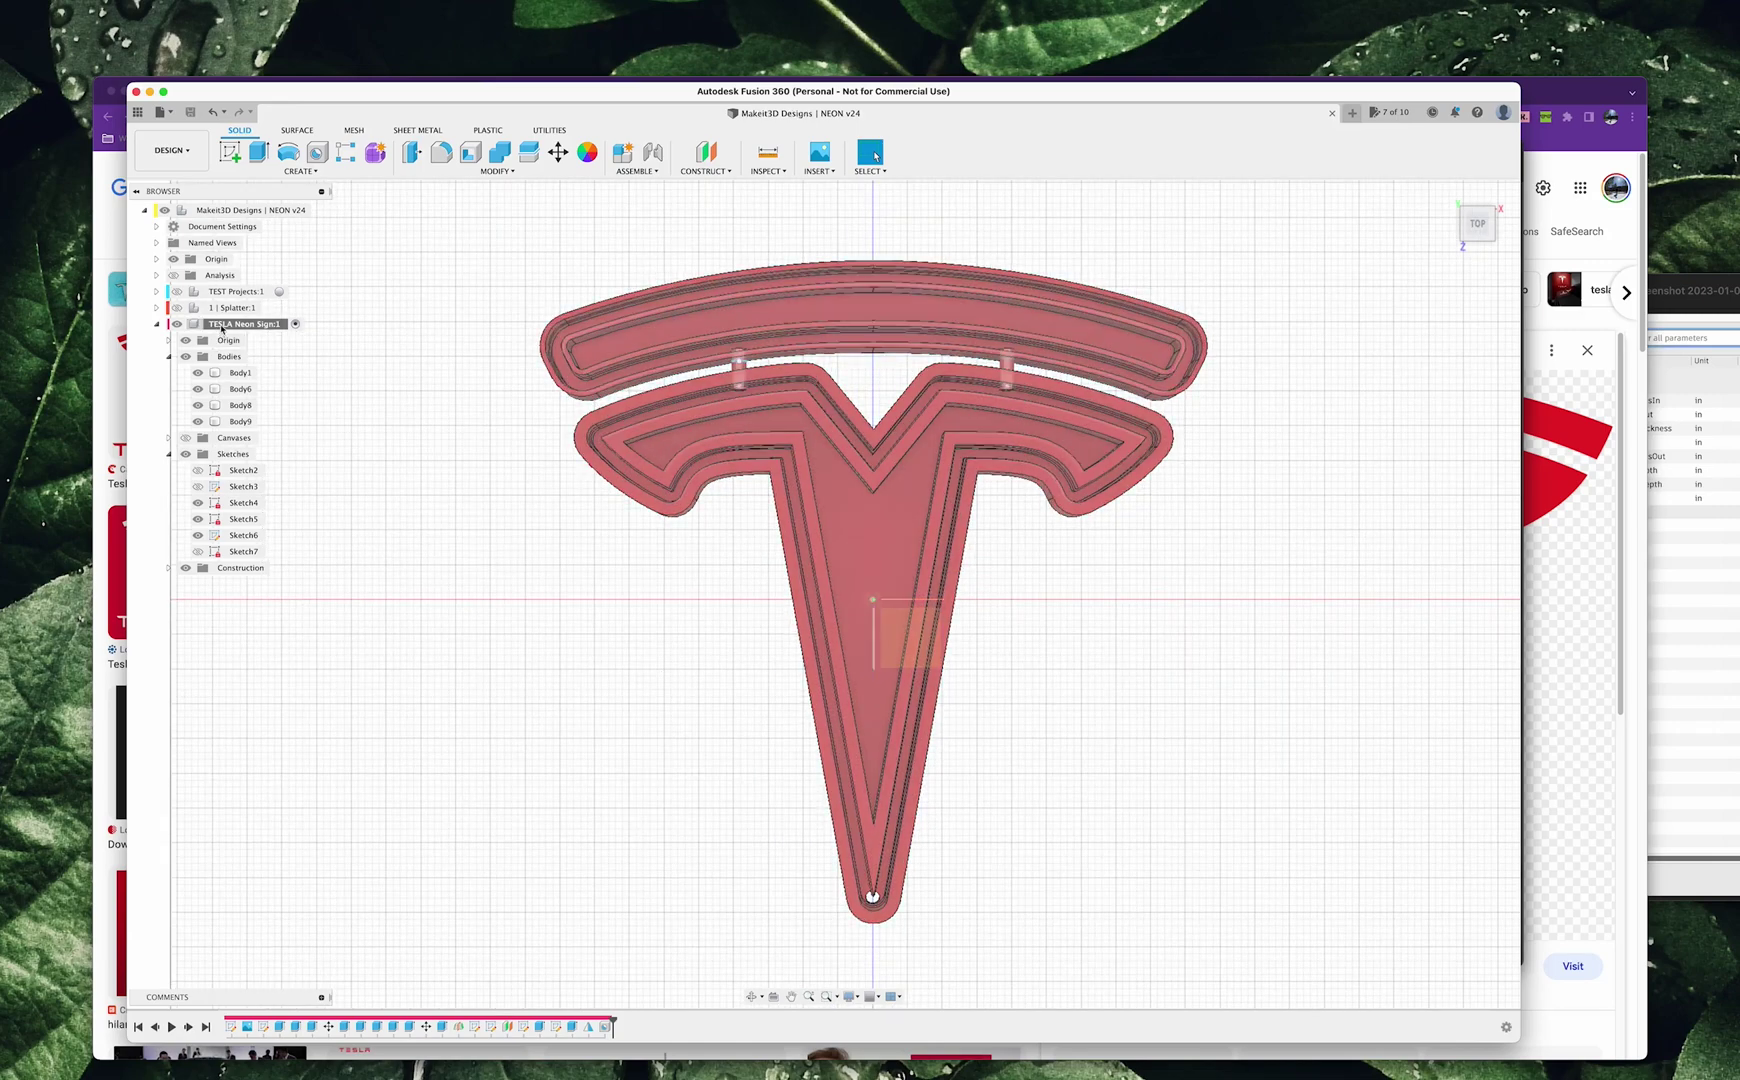
{"action": "left_click", "coordinate": [263, 539]}
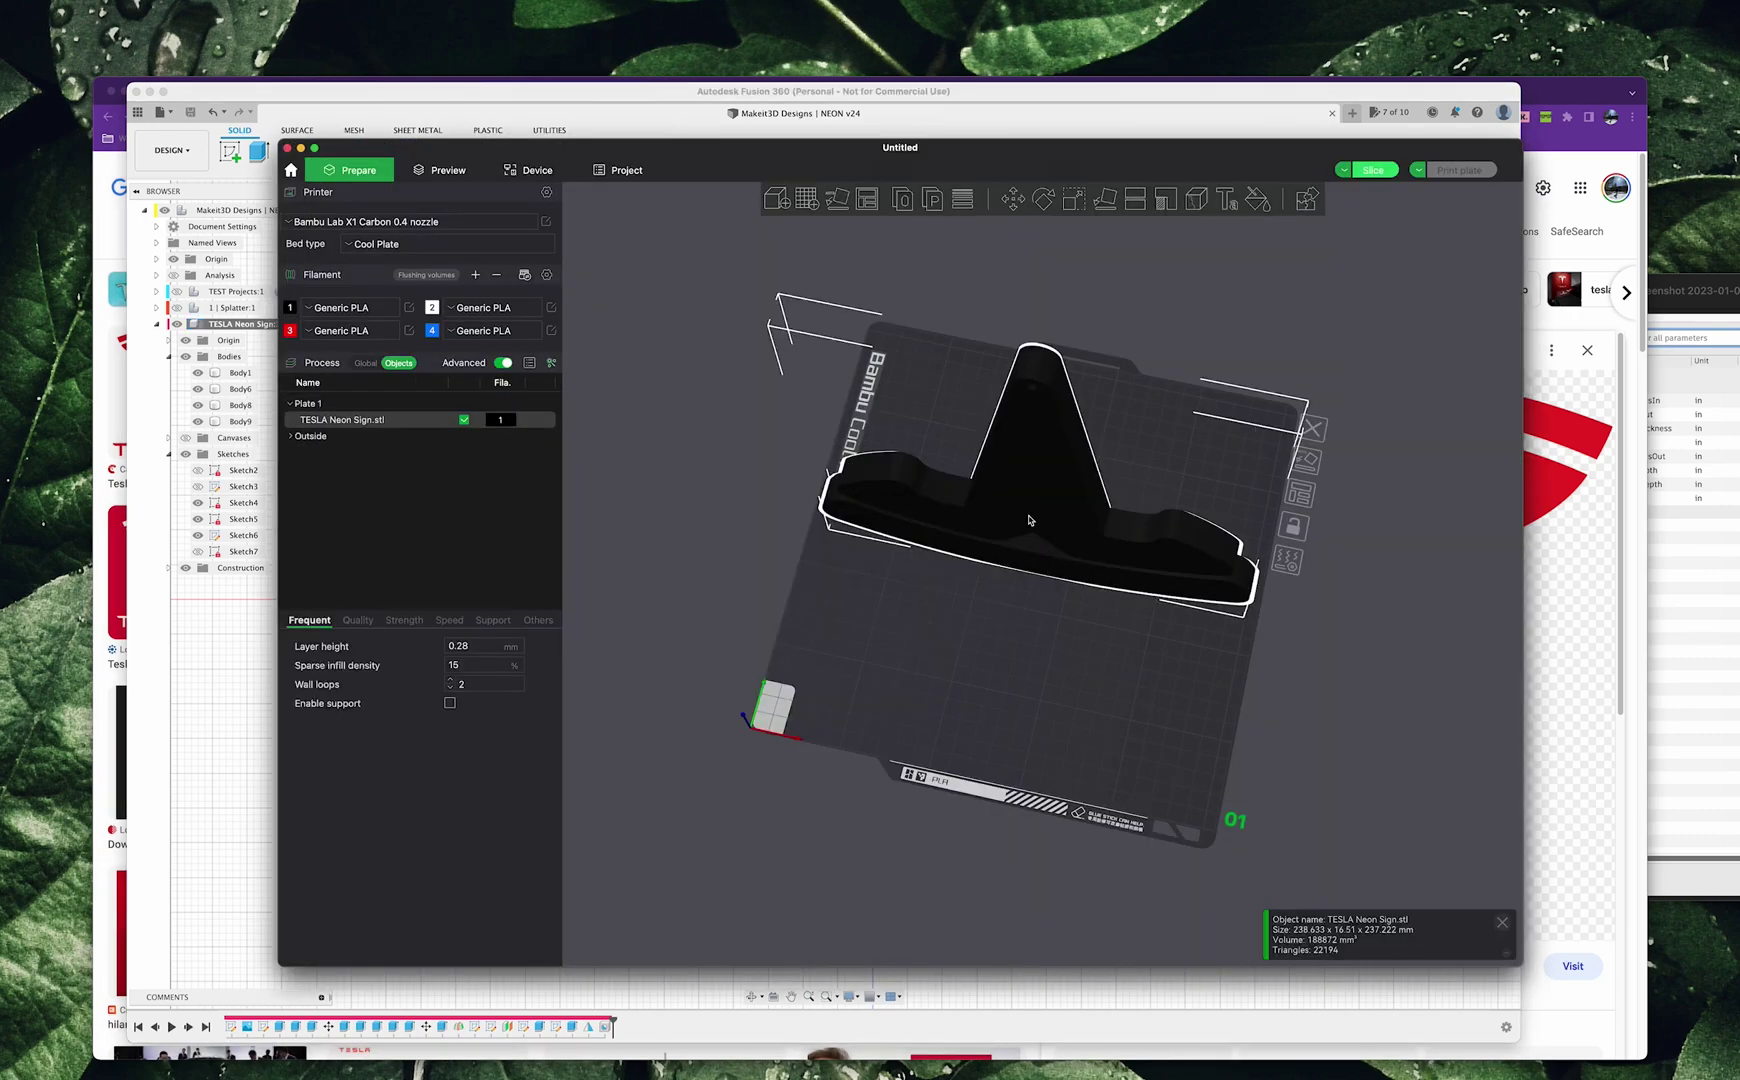
{"action": "mouse_move", "coordinate": [1029, 519]}
{"action": "left_mouse_down"}
{"action": "mouse_move", "coordinate": [959, 590]}
{"action": "mouse_move", "coordinate": [938, 562]}
{"action": "left_mouse_up"}
Rotate the sign 90° about X to lie flat and slice the plate
{"action": "key", "text": "r"}
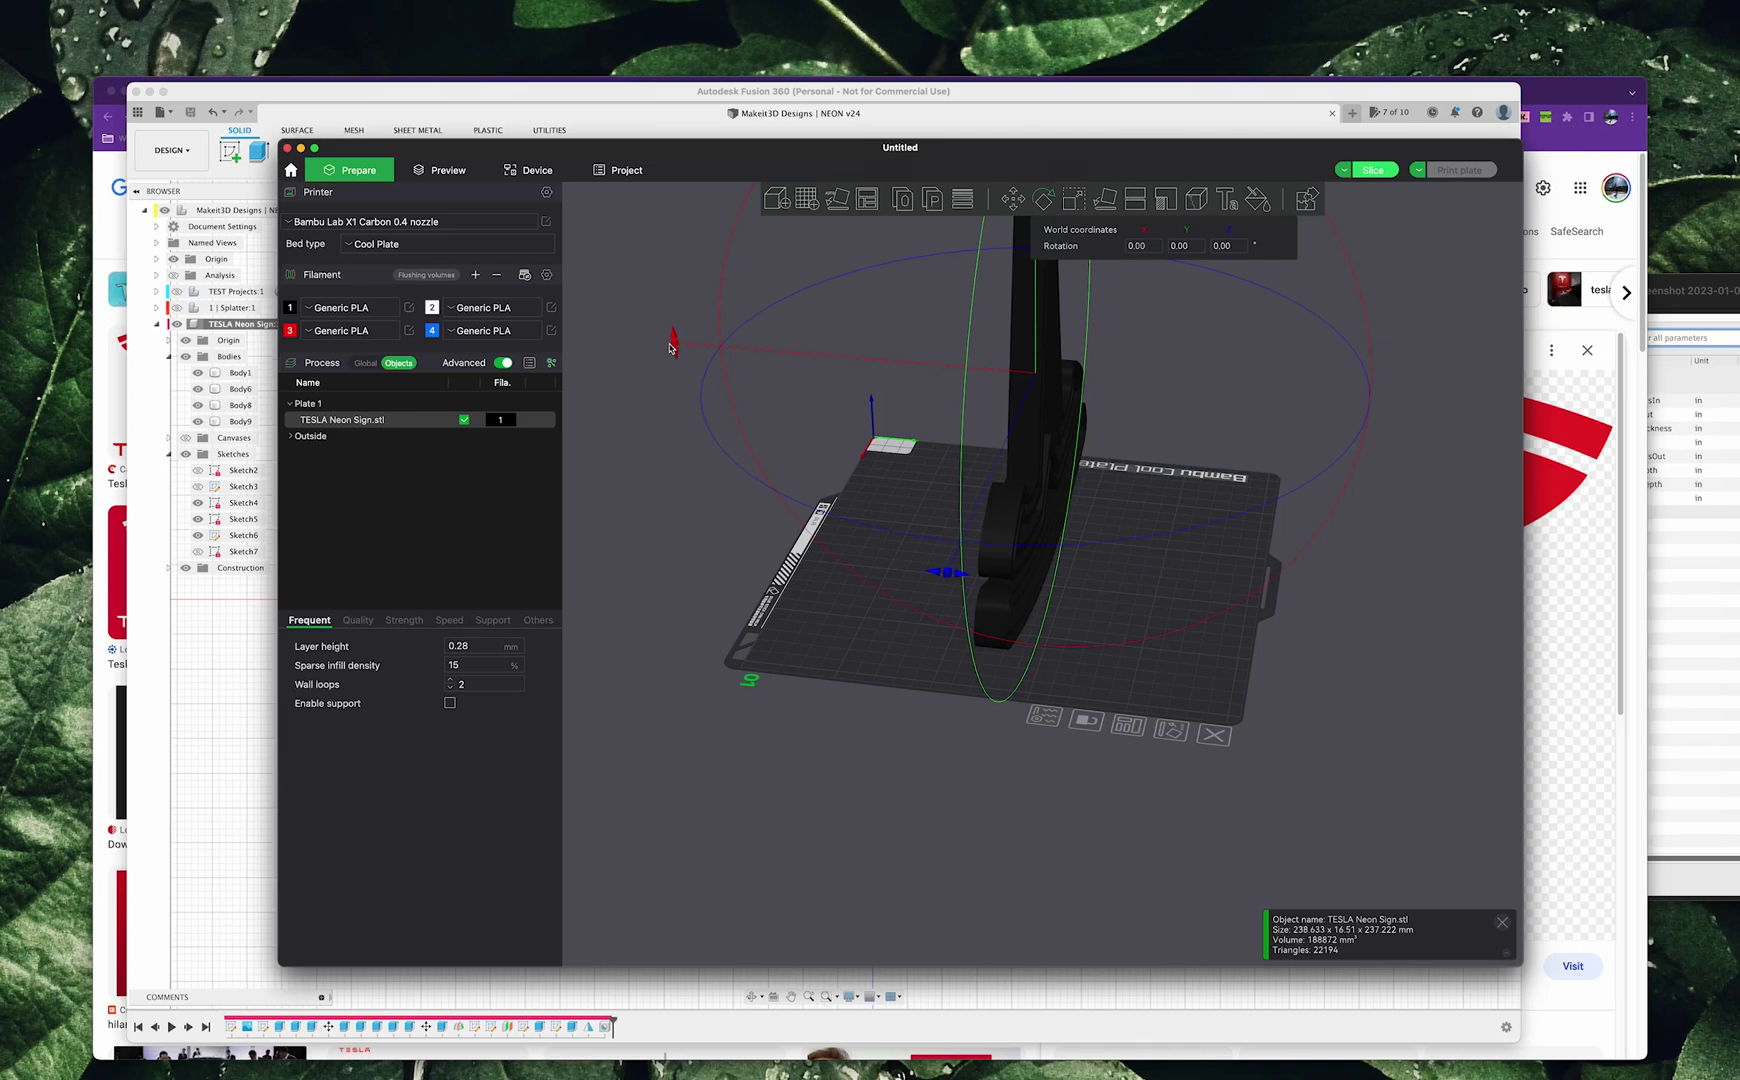
{"action": "mouse_move", "coordinate": [674, 346]}
{"action": "left_mouse_down"}
{"action": "mouse_move", "coordinate": [792, 692]}
{"action": "mouse_move", "coordinate": [835, 634]}
{"action": "left_mouse_up"}
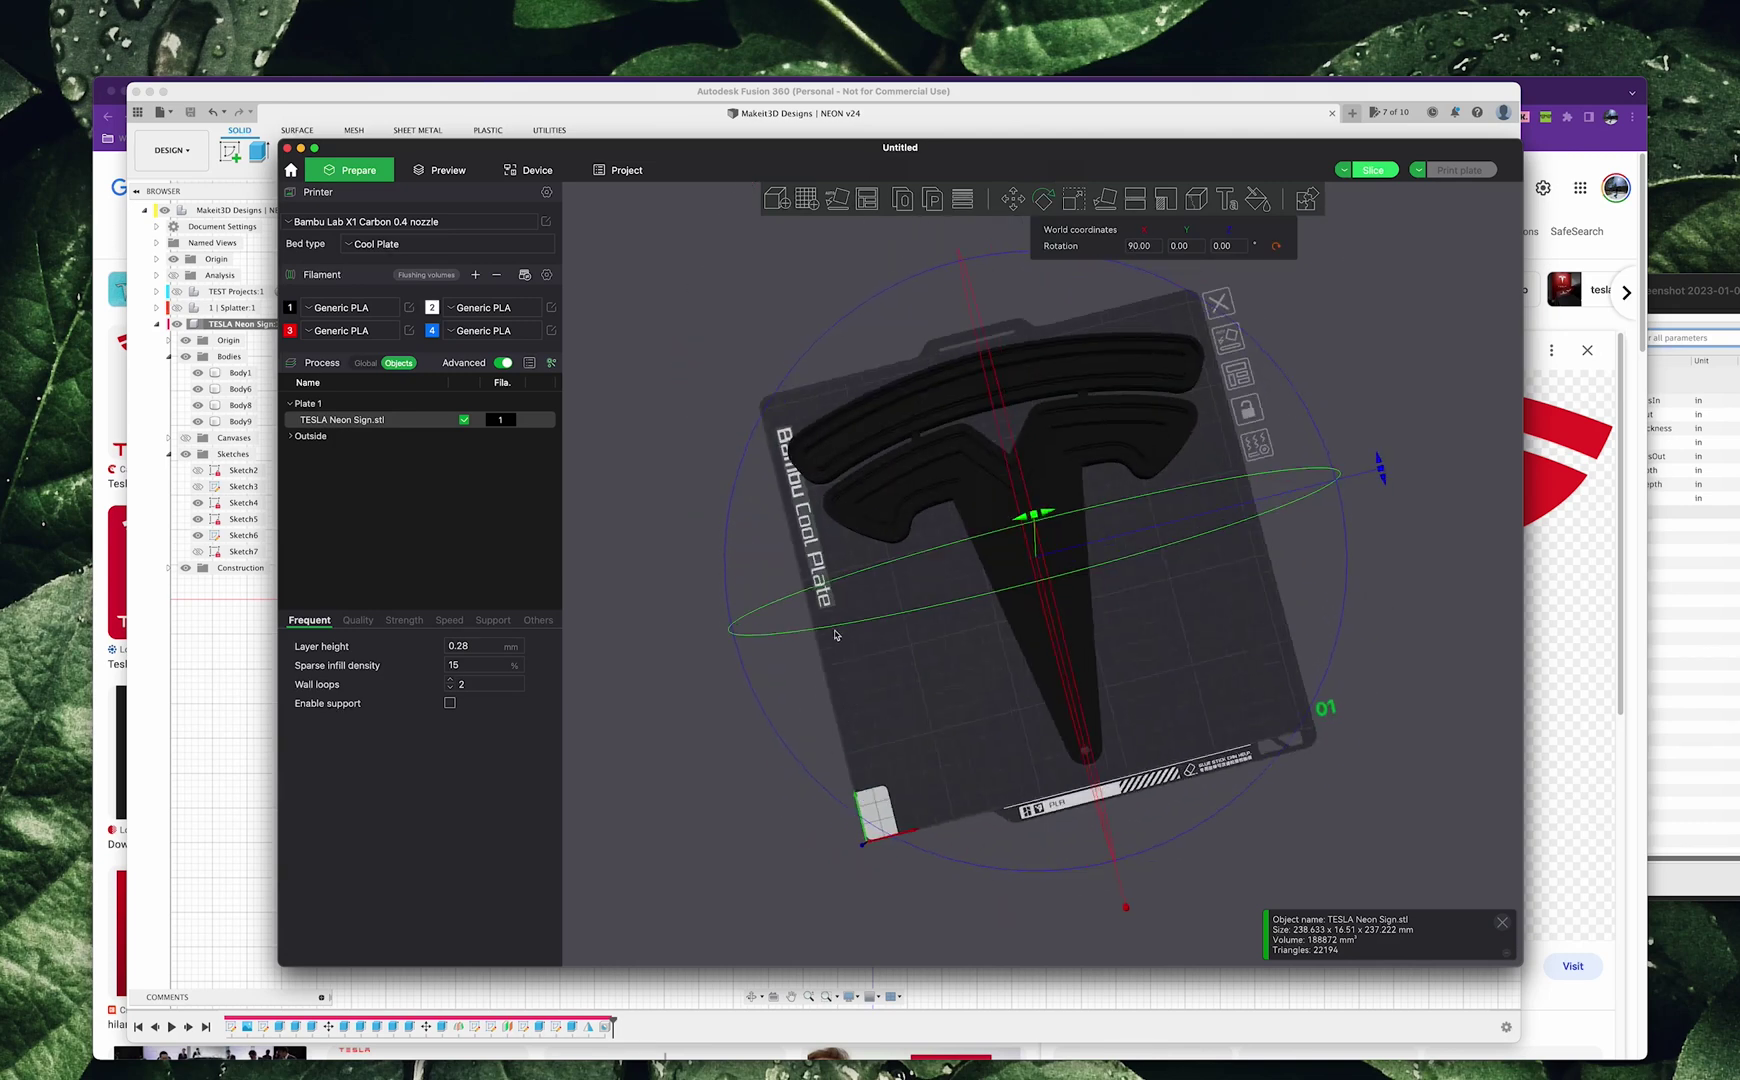
{"action": "left_click", "coordinate": [1374, 170]}
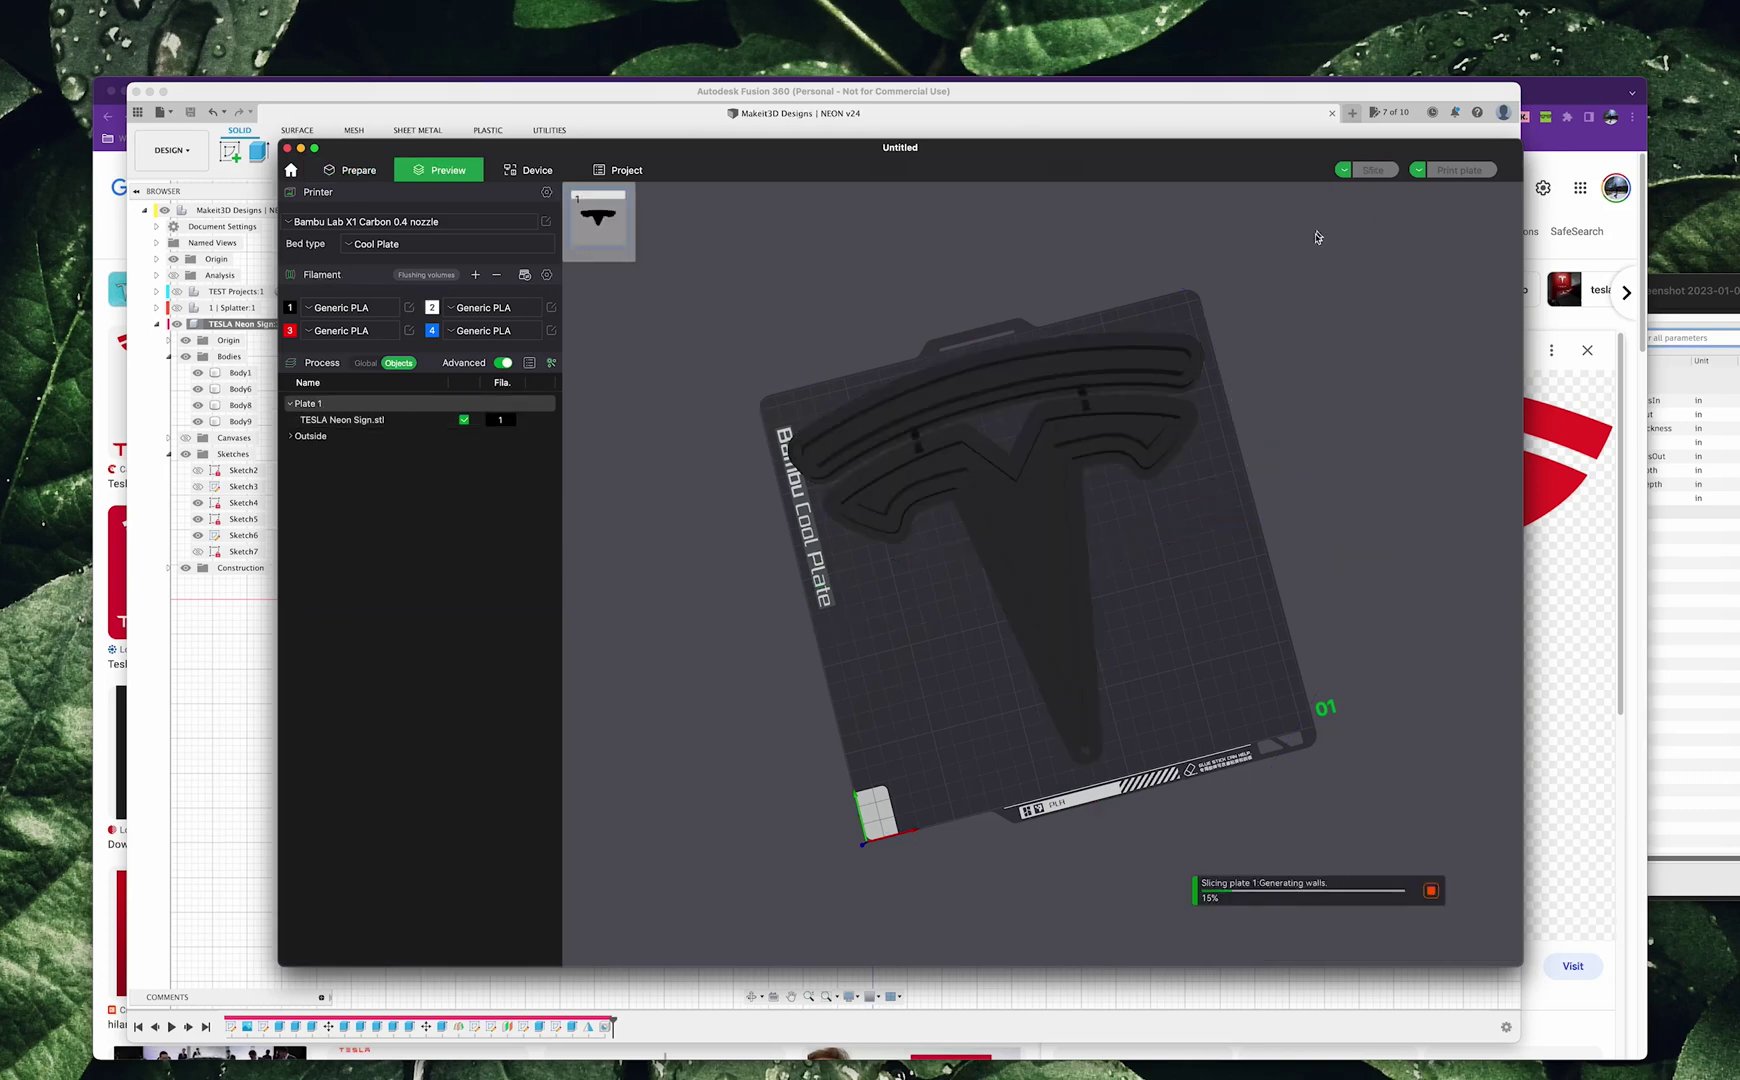
Check the top-down plate view, then export the T Part body as a mesh to Cura
{"action": "key", "text": "1"}
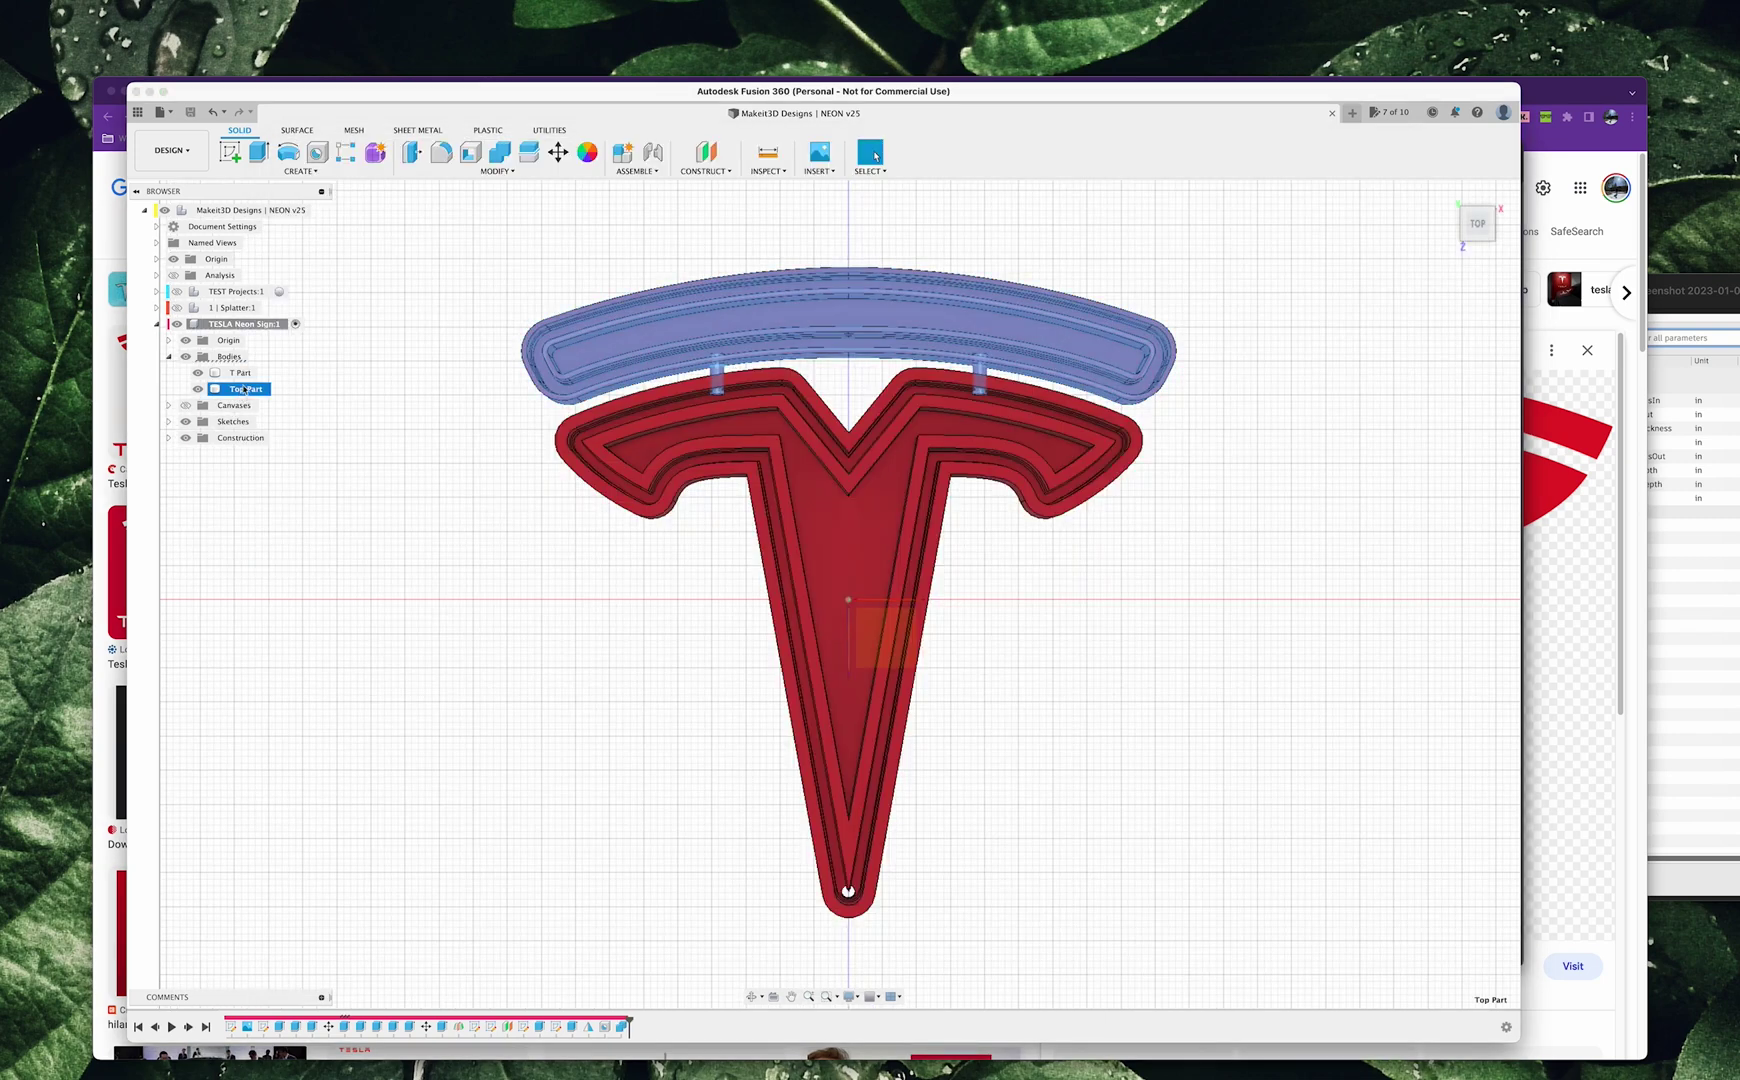
{"action": "right_click", "coordinate": [240, 373]}
{"action": "left_click", "coordinate": [316, 514]}
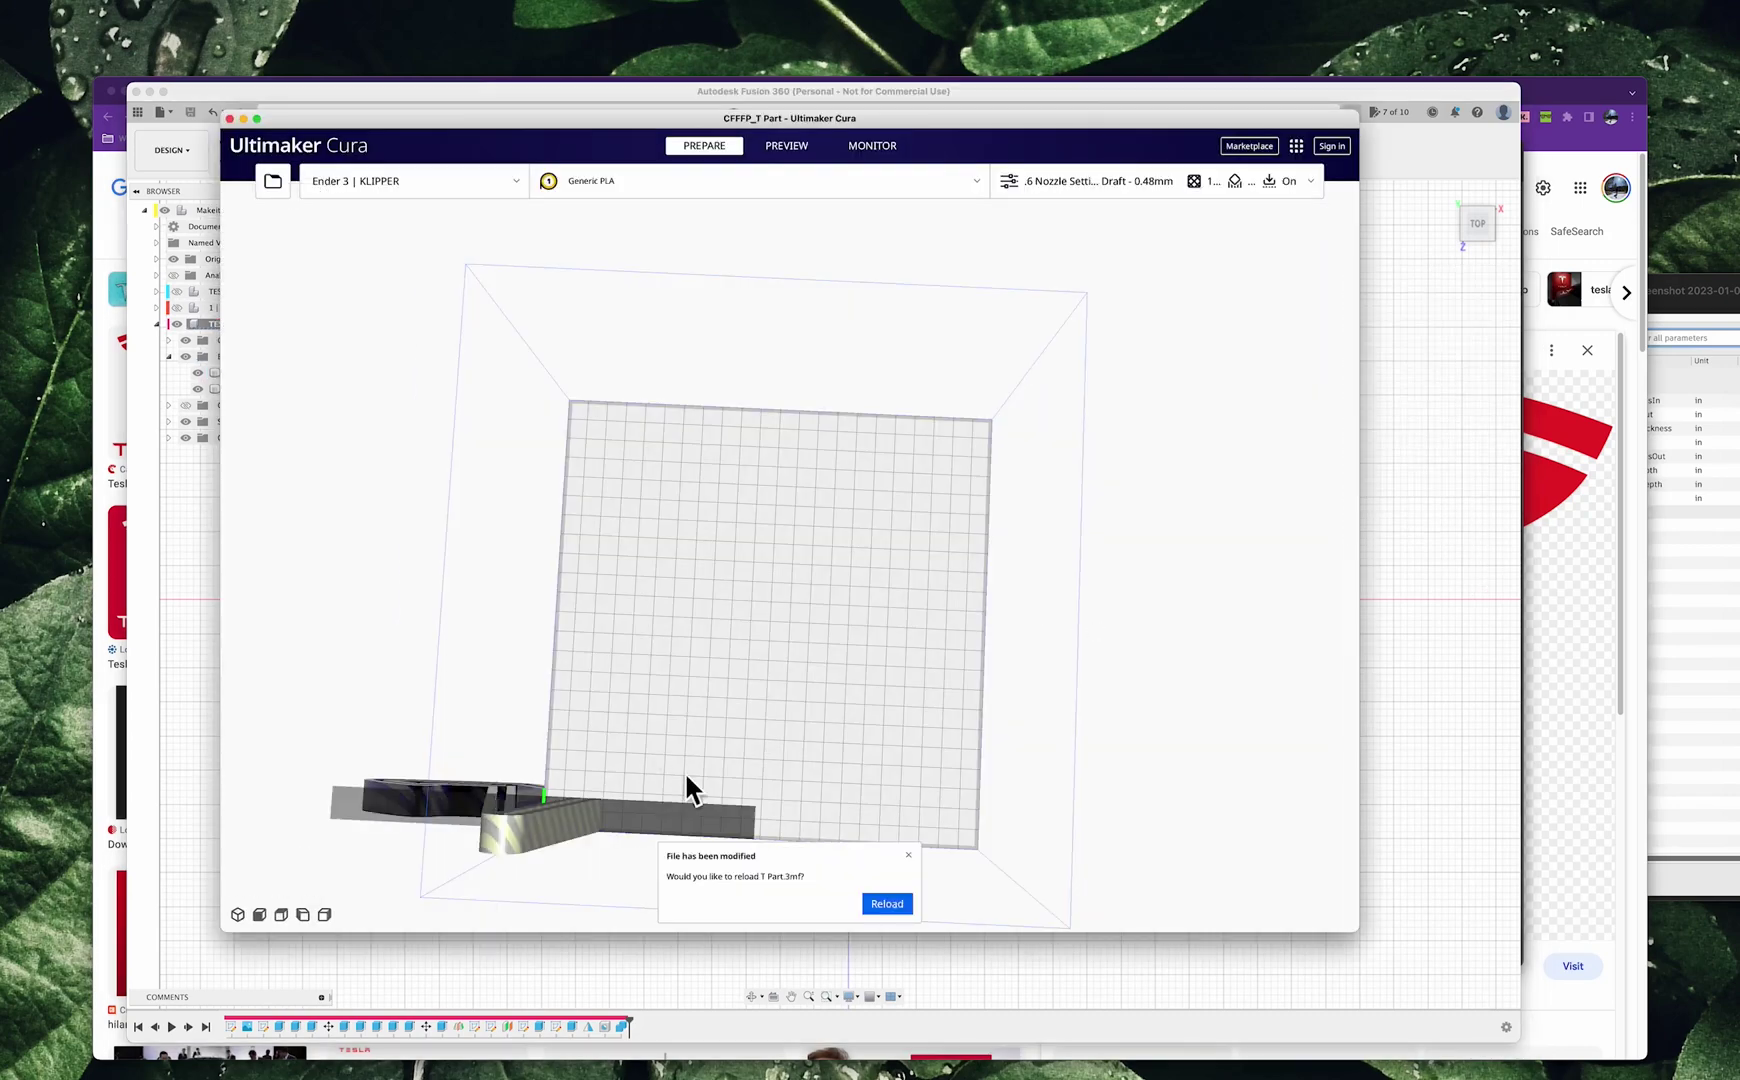
Tip the T part about 90° to lie flat, reposition it, and slice it
{"action": "mouse_move", "coordinate": [620, 739]}
{"action": "right_mouse_down"}
{"action": "mouse_move", "coordinate": [707, 691]}
{"action": "mouse_move", "coordinate": [524, 641]}
{"action": "mouse_move", "coordinate": [538, 476]}
{"action": "right_mouse_up"}
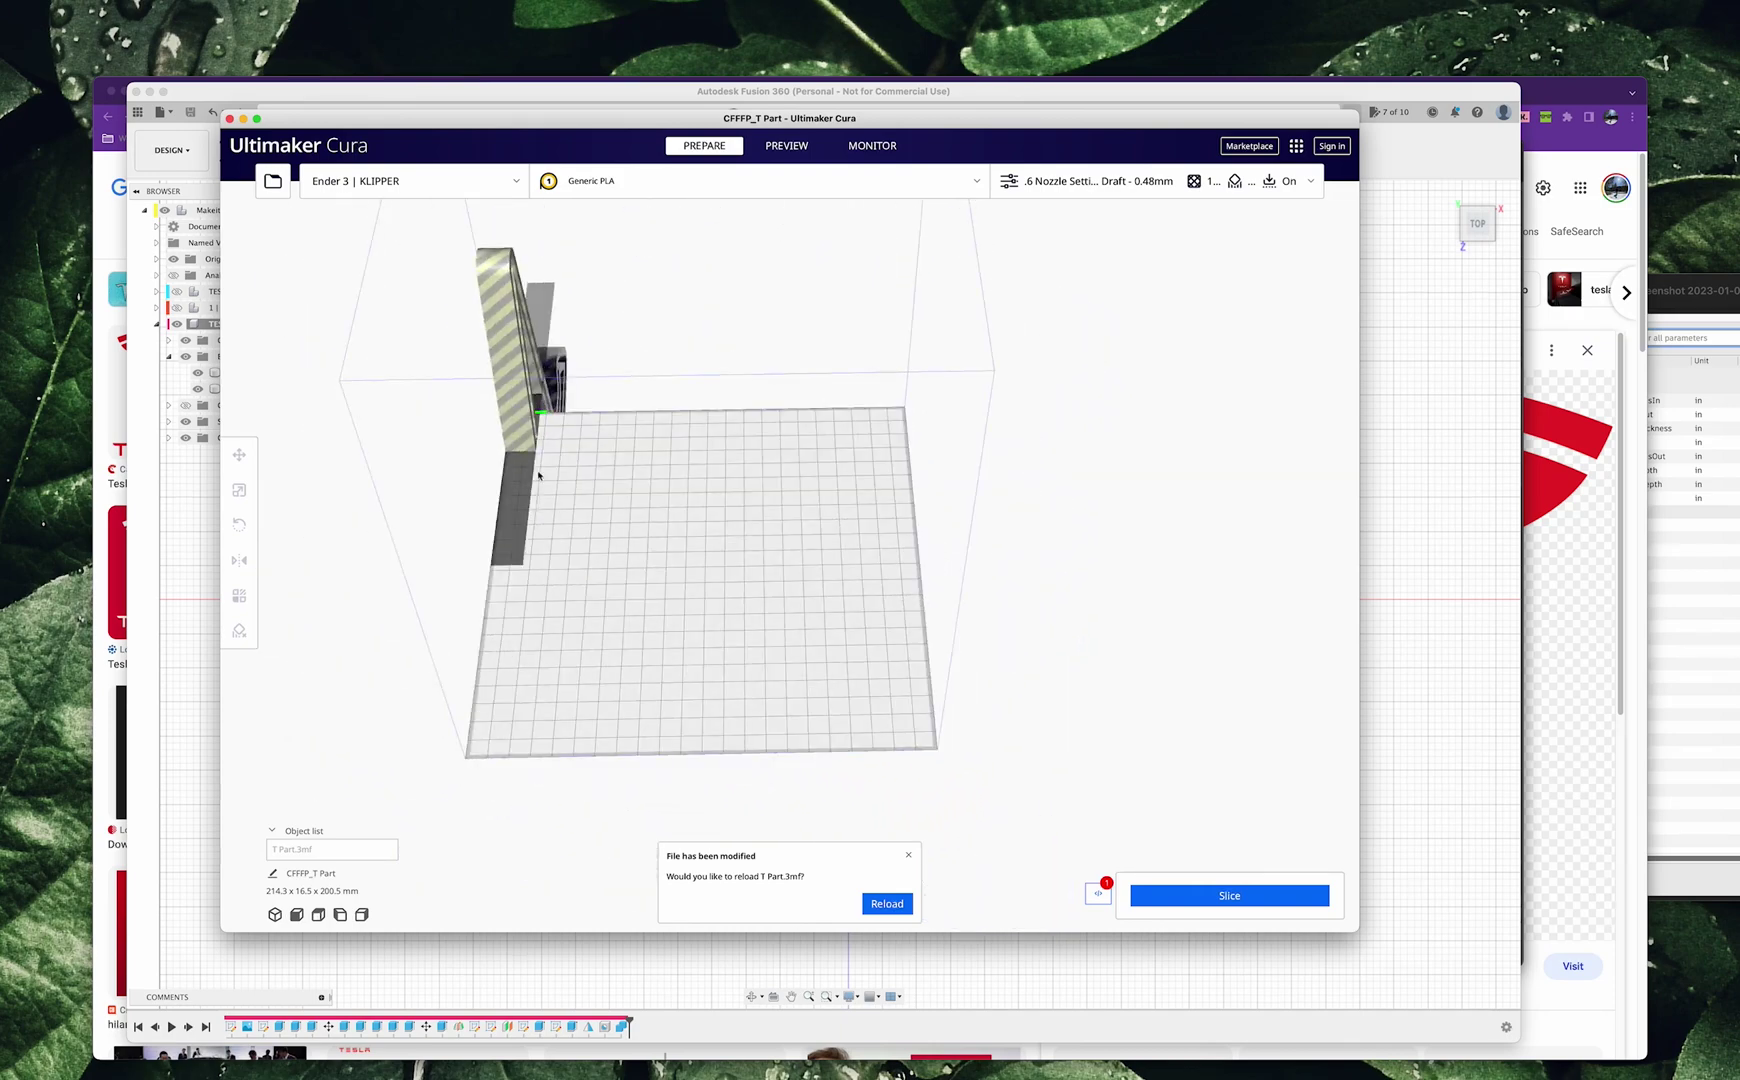
{"action": "key", "text": "r"}
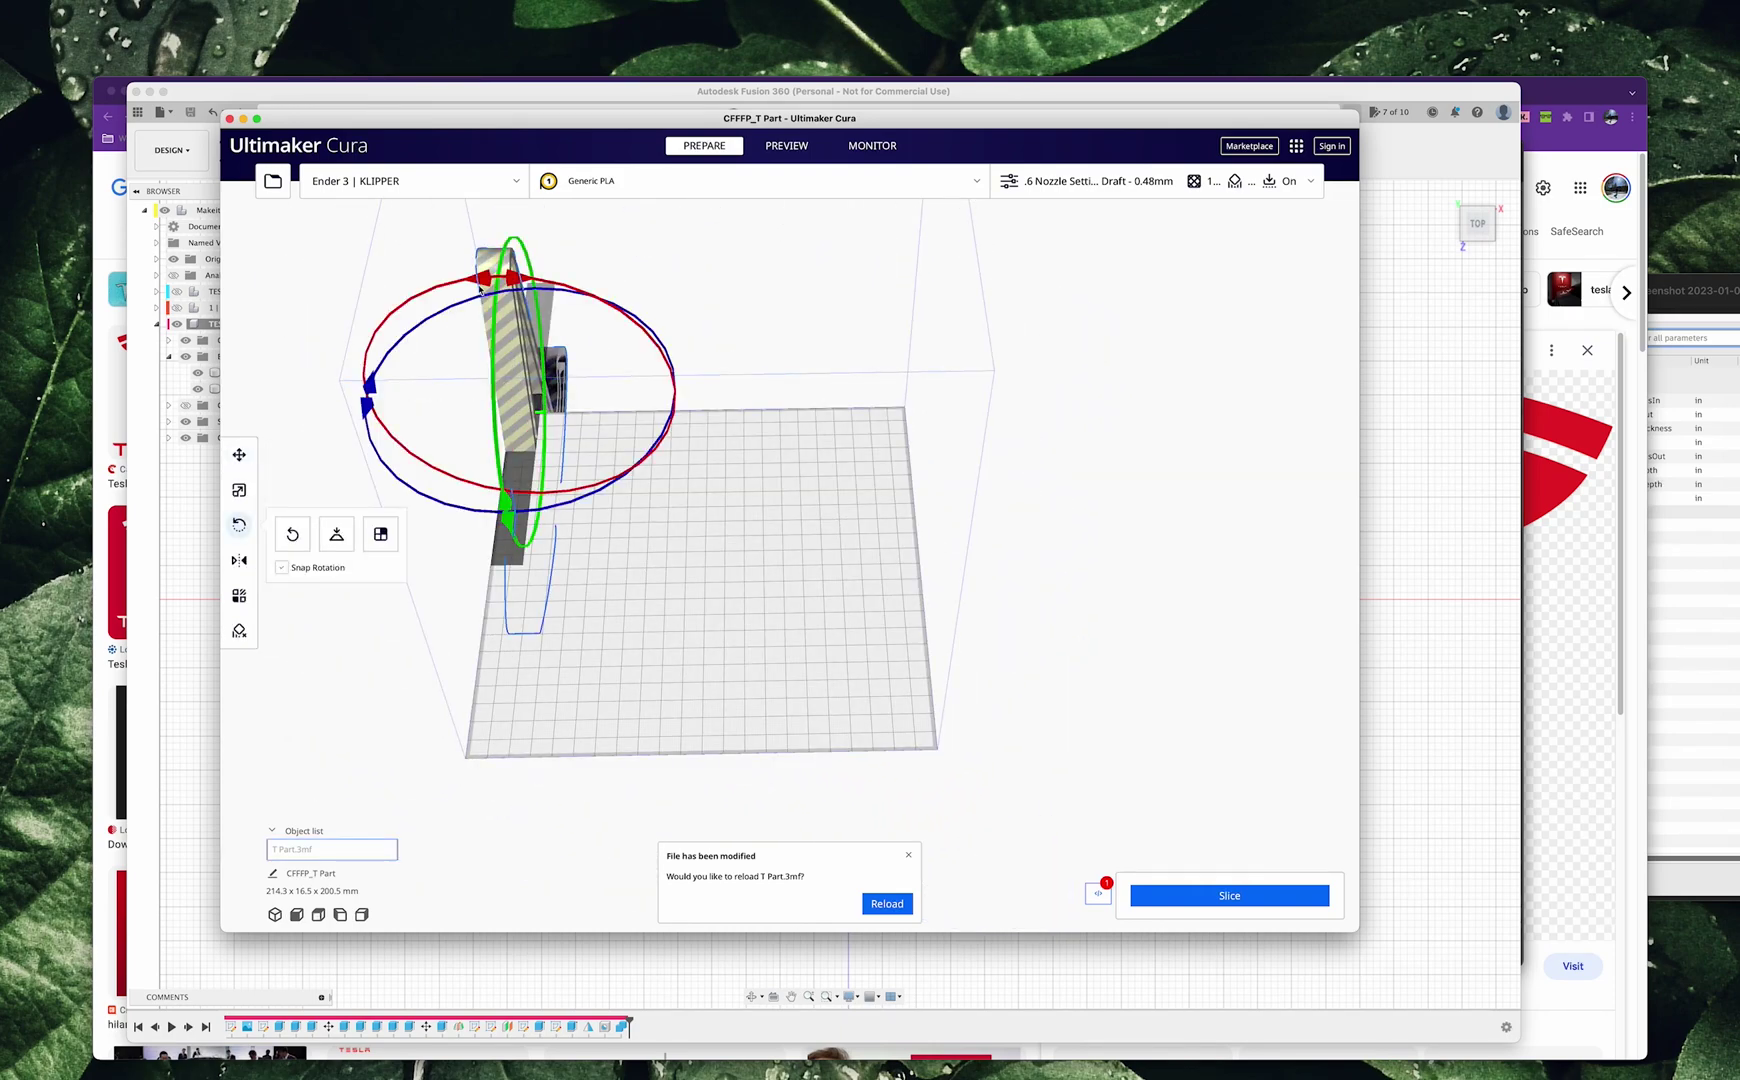
{"action": "left_click_drag", "start_coordinate": [480, 289], "coordinate": [522, 372]}
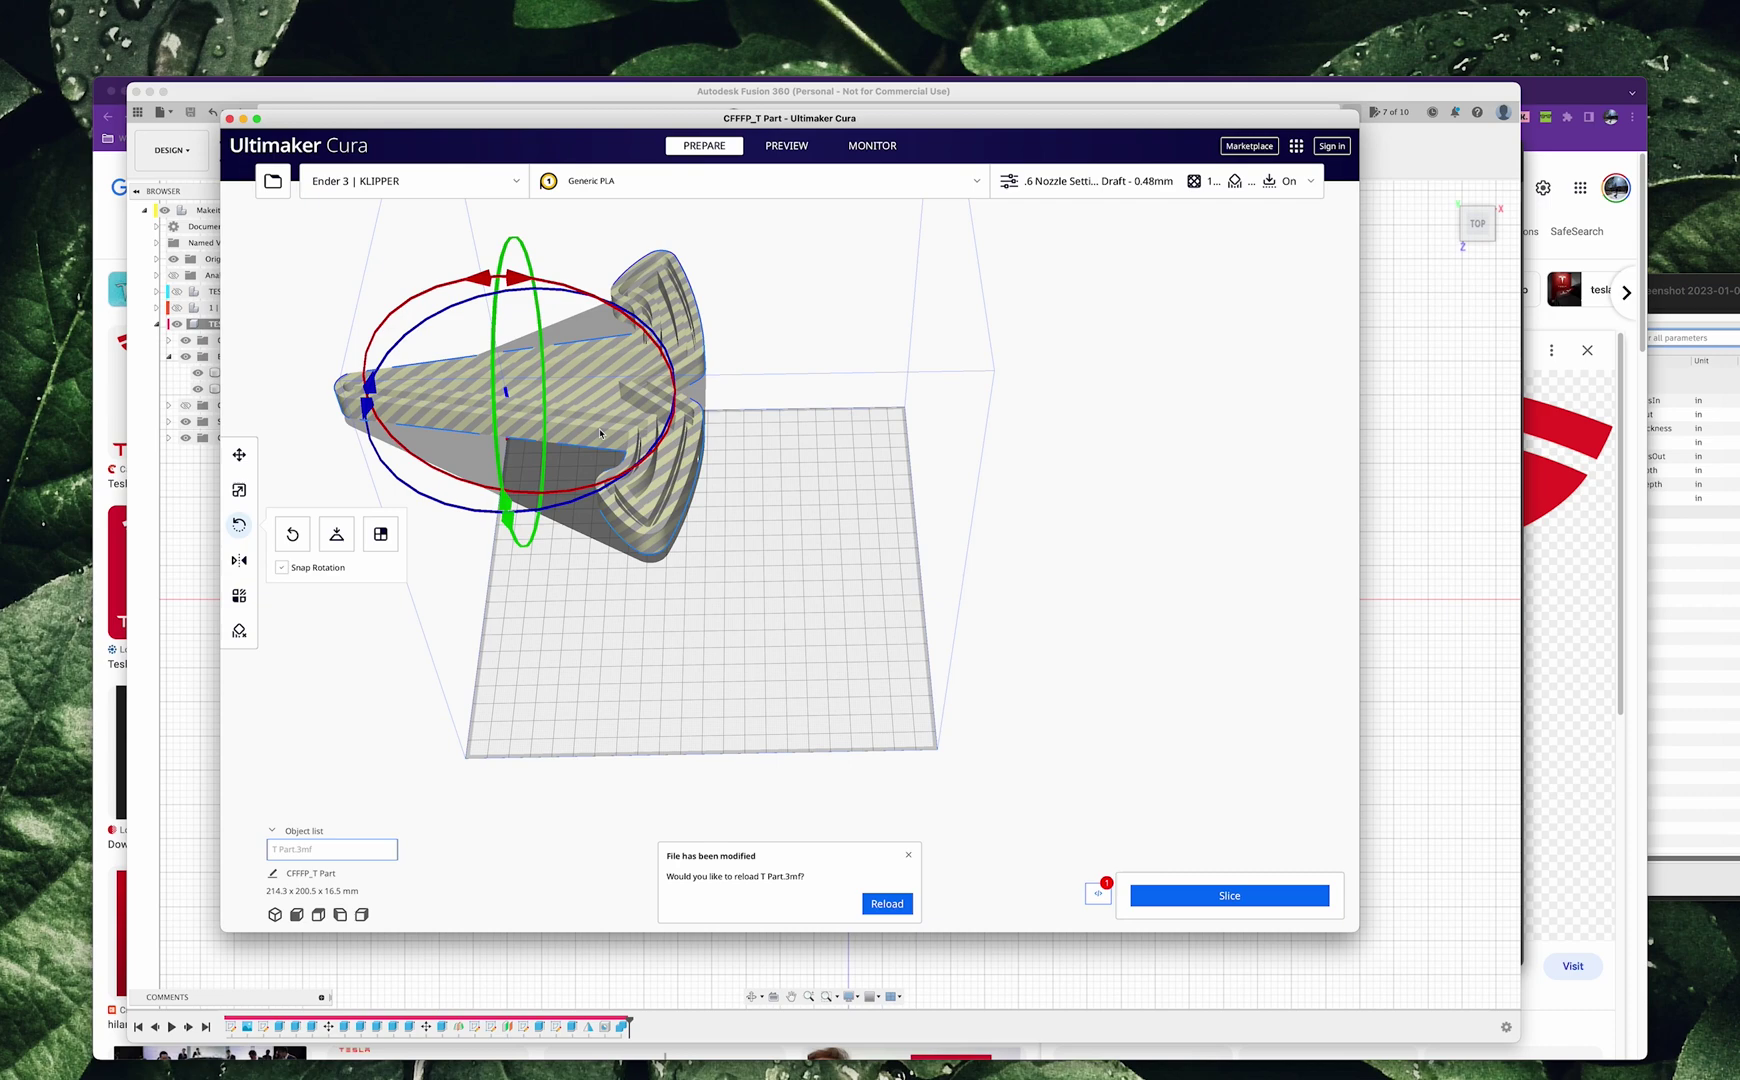
{"action": "key", "text": "t"}
{"action": "left_click_drag", "start_coordinate": [640, 560], "coordinate": [726, 659]}
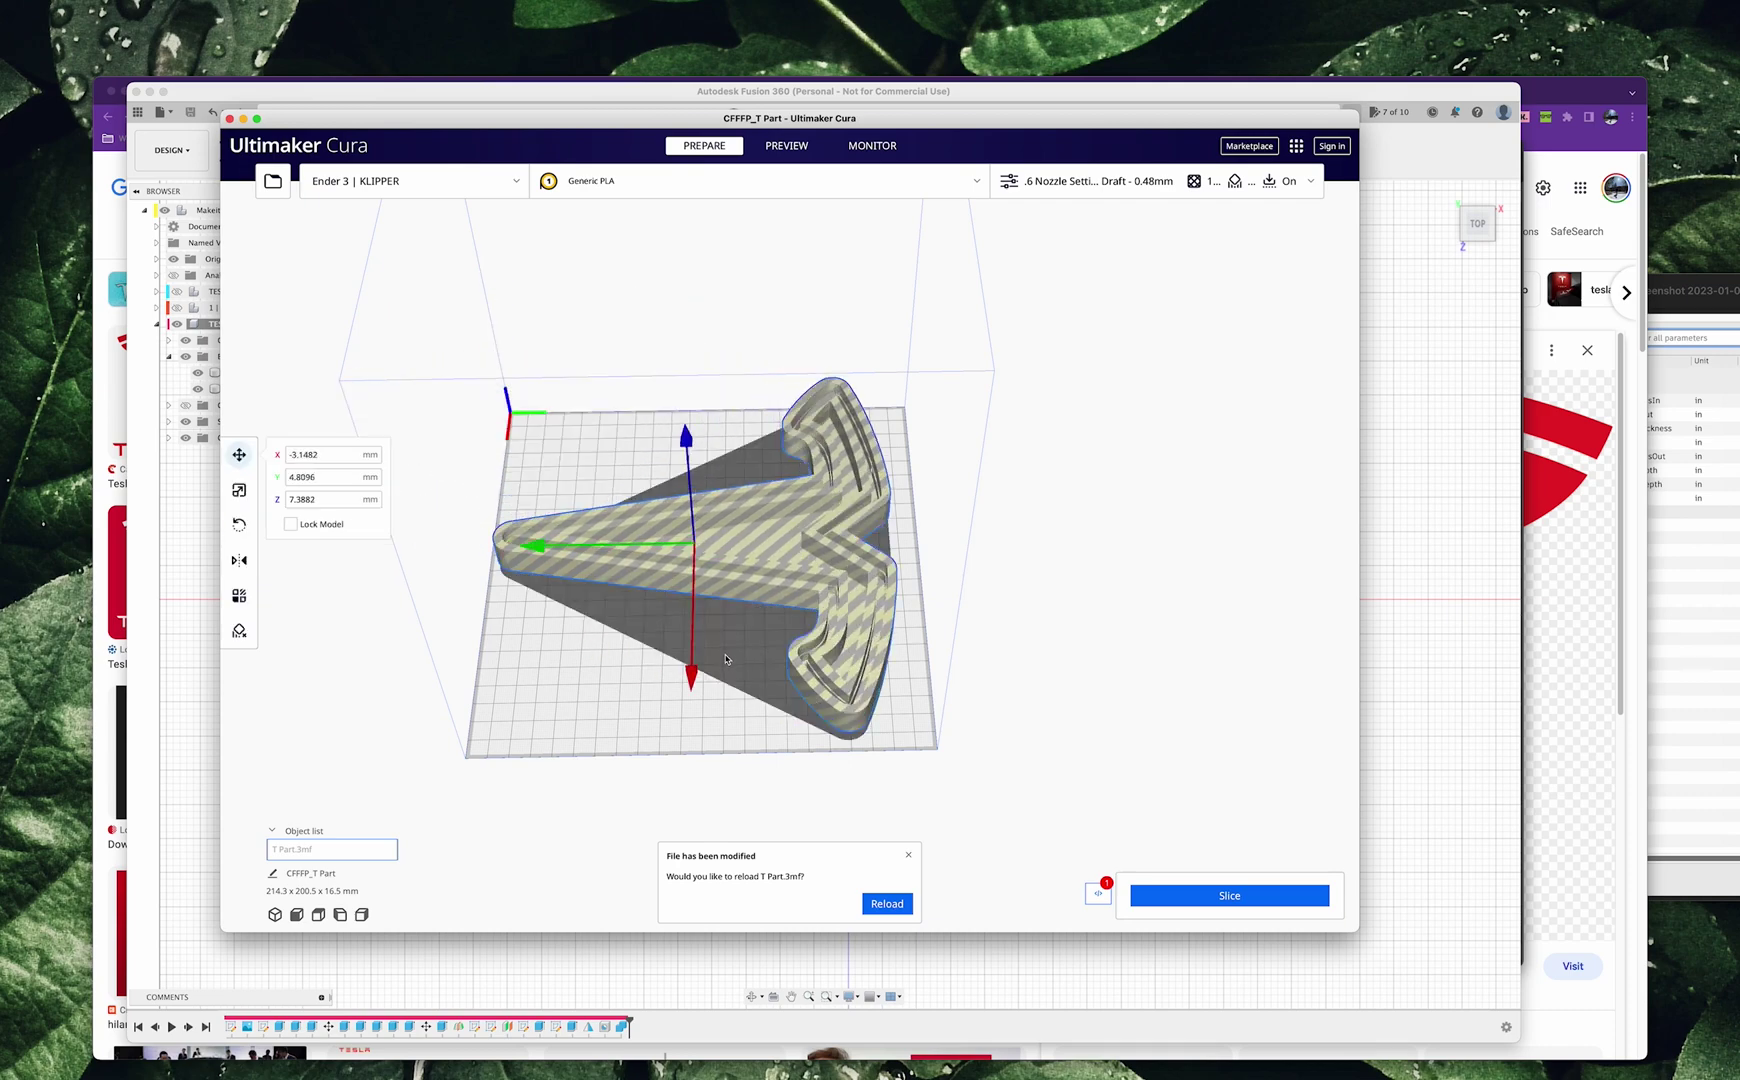
{"action": "right_click_drag", "start_coordinate": [726, 659], "coordinate": [900, 700]}
{"action": "left_click", "coordinate": [886, 903]}
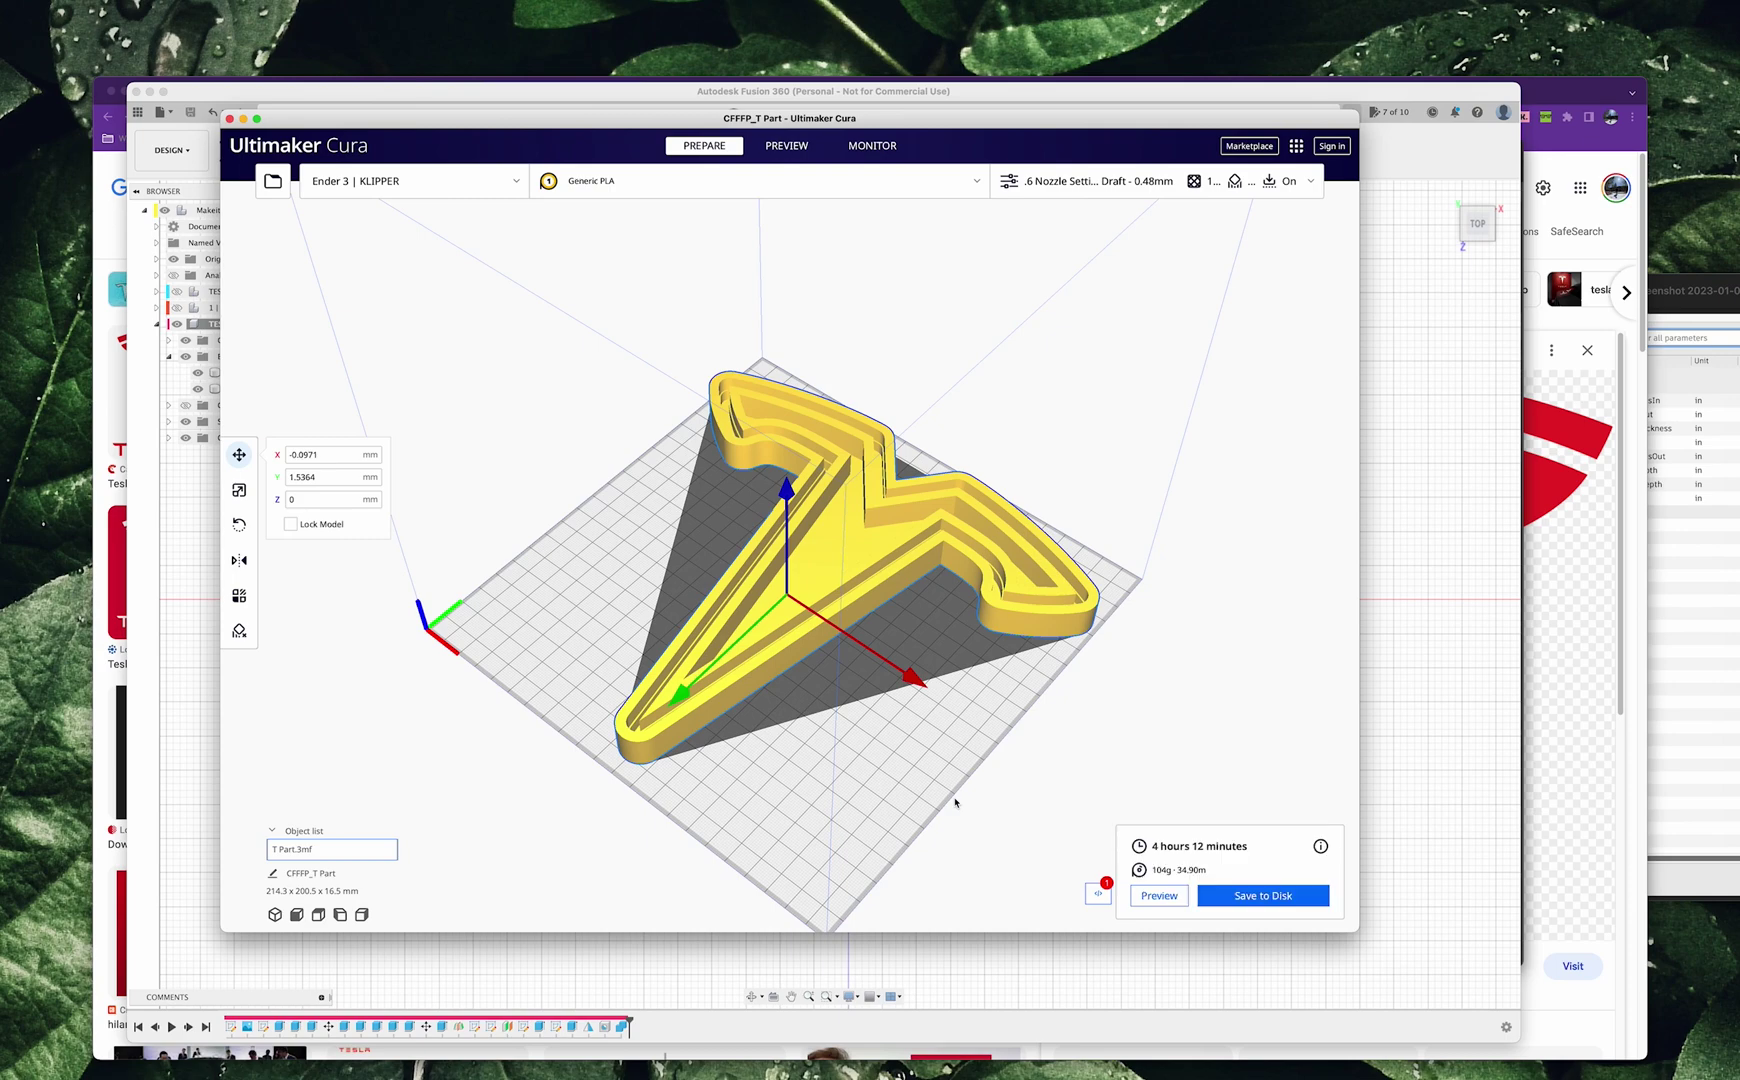
Inspect the layer preview of the roughly 4 h 12 min slice, then clear the plate
{"action": "left_click", "coordinate": [797, 152]}
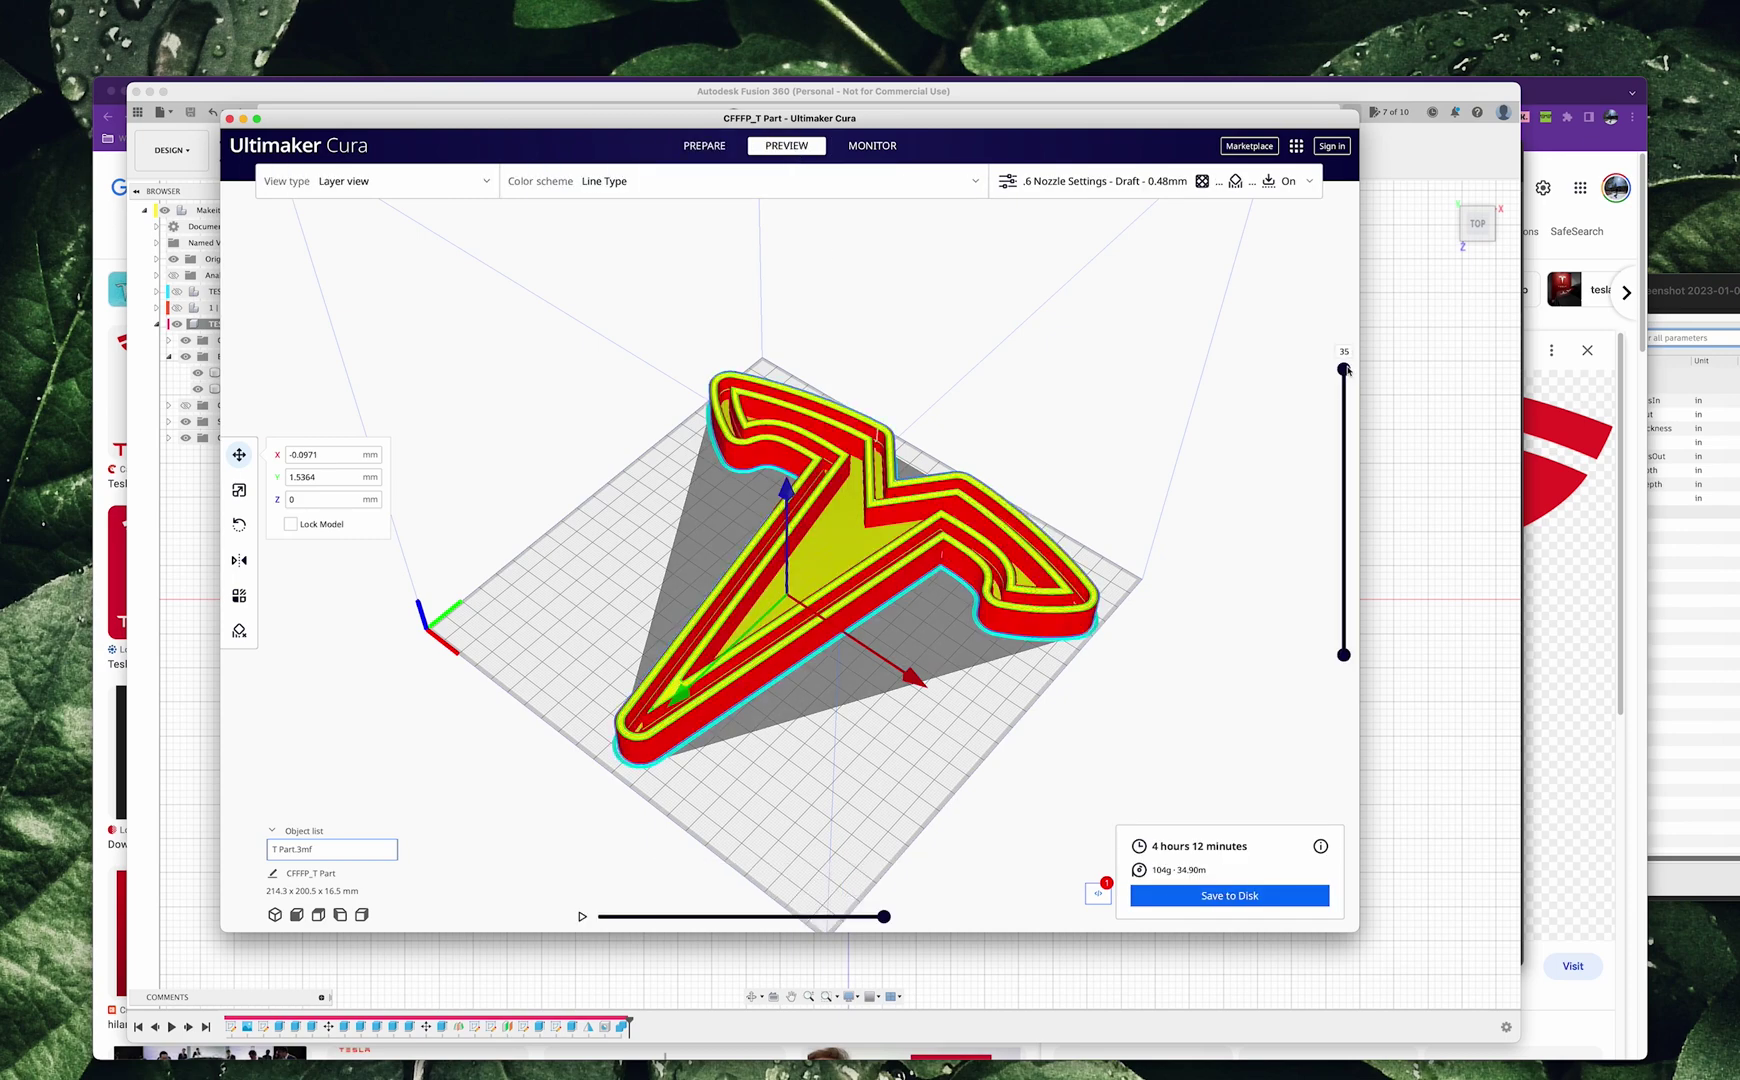
{"action": "mouse_move", "coordinate": [1344, 370]}
{"action": "left_mouse_down"}
{"action": "mouse_move", "coordinate": [1305, 523]}
{"action": "mouse_move", "coordinate": [1291, 315]}
{"action": "left_mouse_up"}
{"action": "right_click_drag", "start_coordinate": [924, 494], "coordinate": [913, 533]}
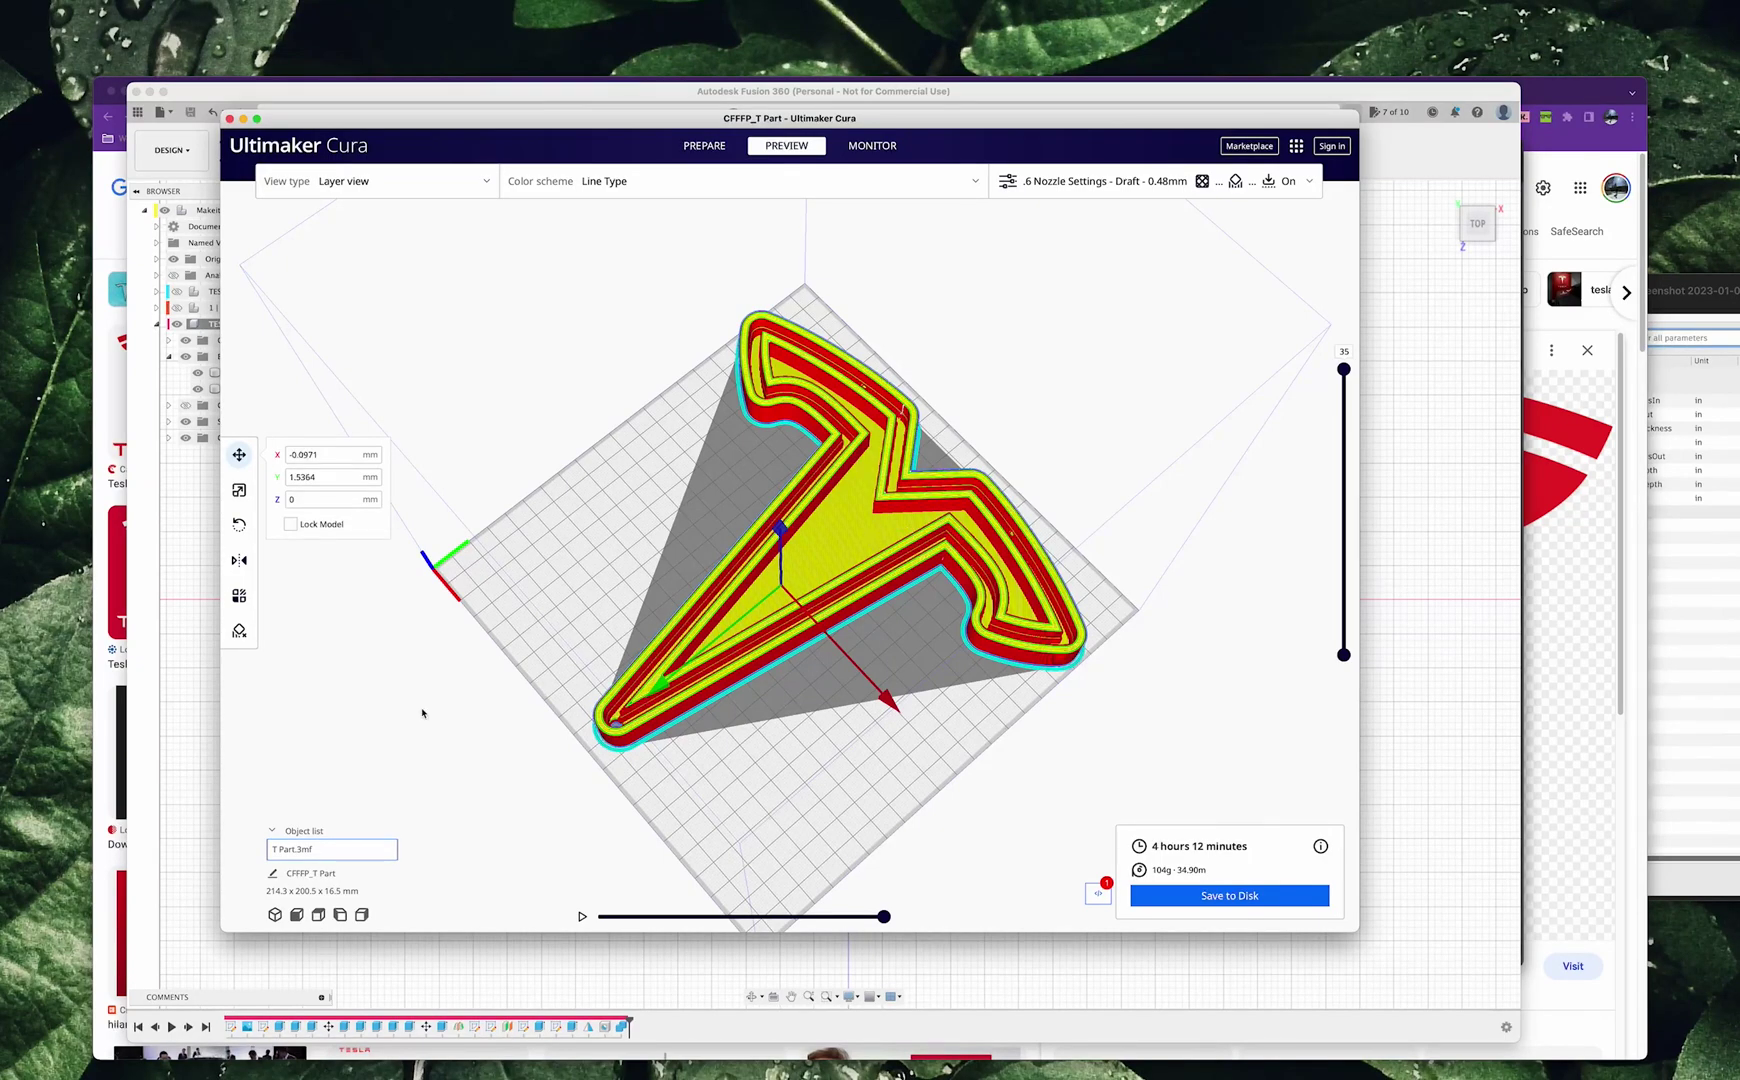
{"action": "left_click", "coordinate": [342, 865]}
Export the Top Part body from Fusion 360 as a mesh to Cura
{"action": "key", "text": "super+Tab"}
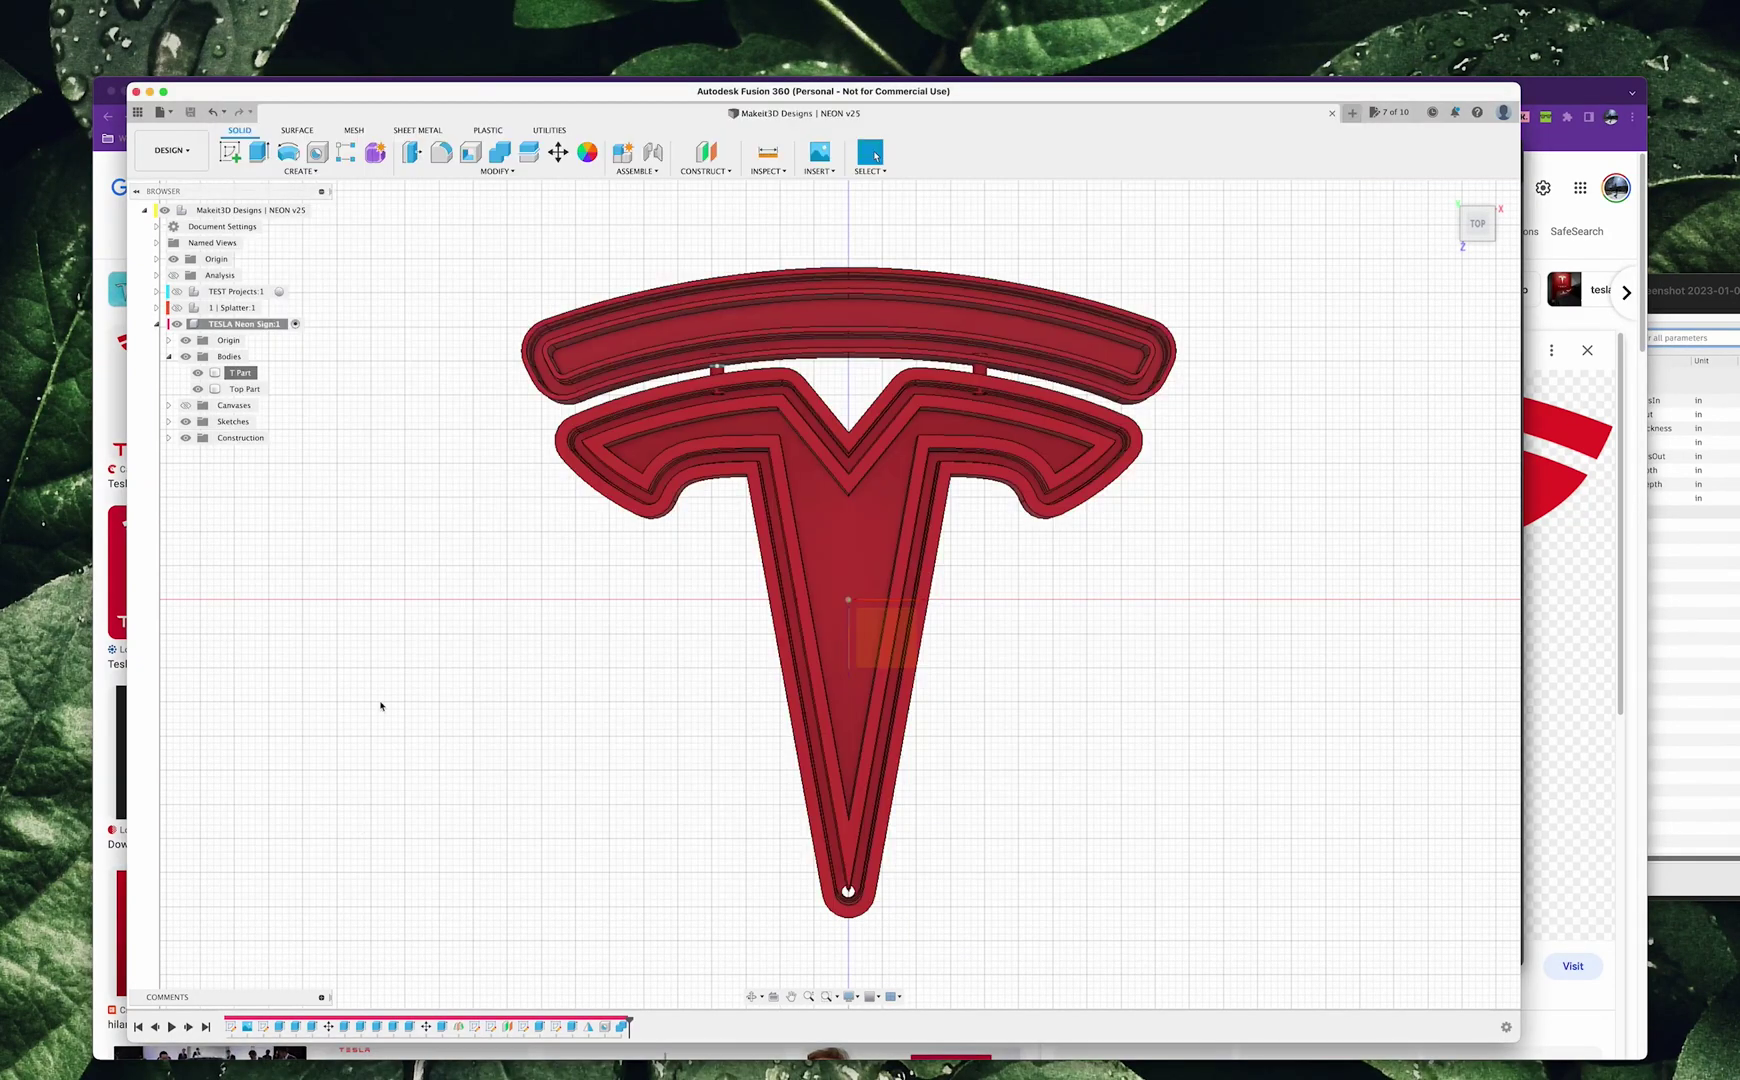
{"action": "right_click", "coordinate": [240, 388]}
{"action": "left_click", "coordinate": [244, 389]}
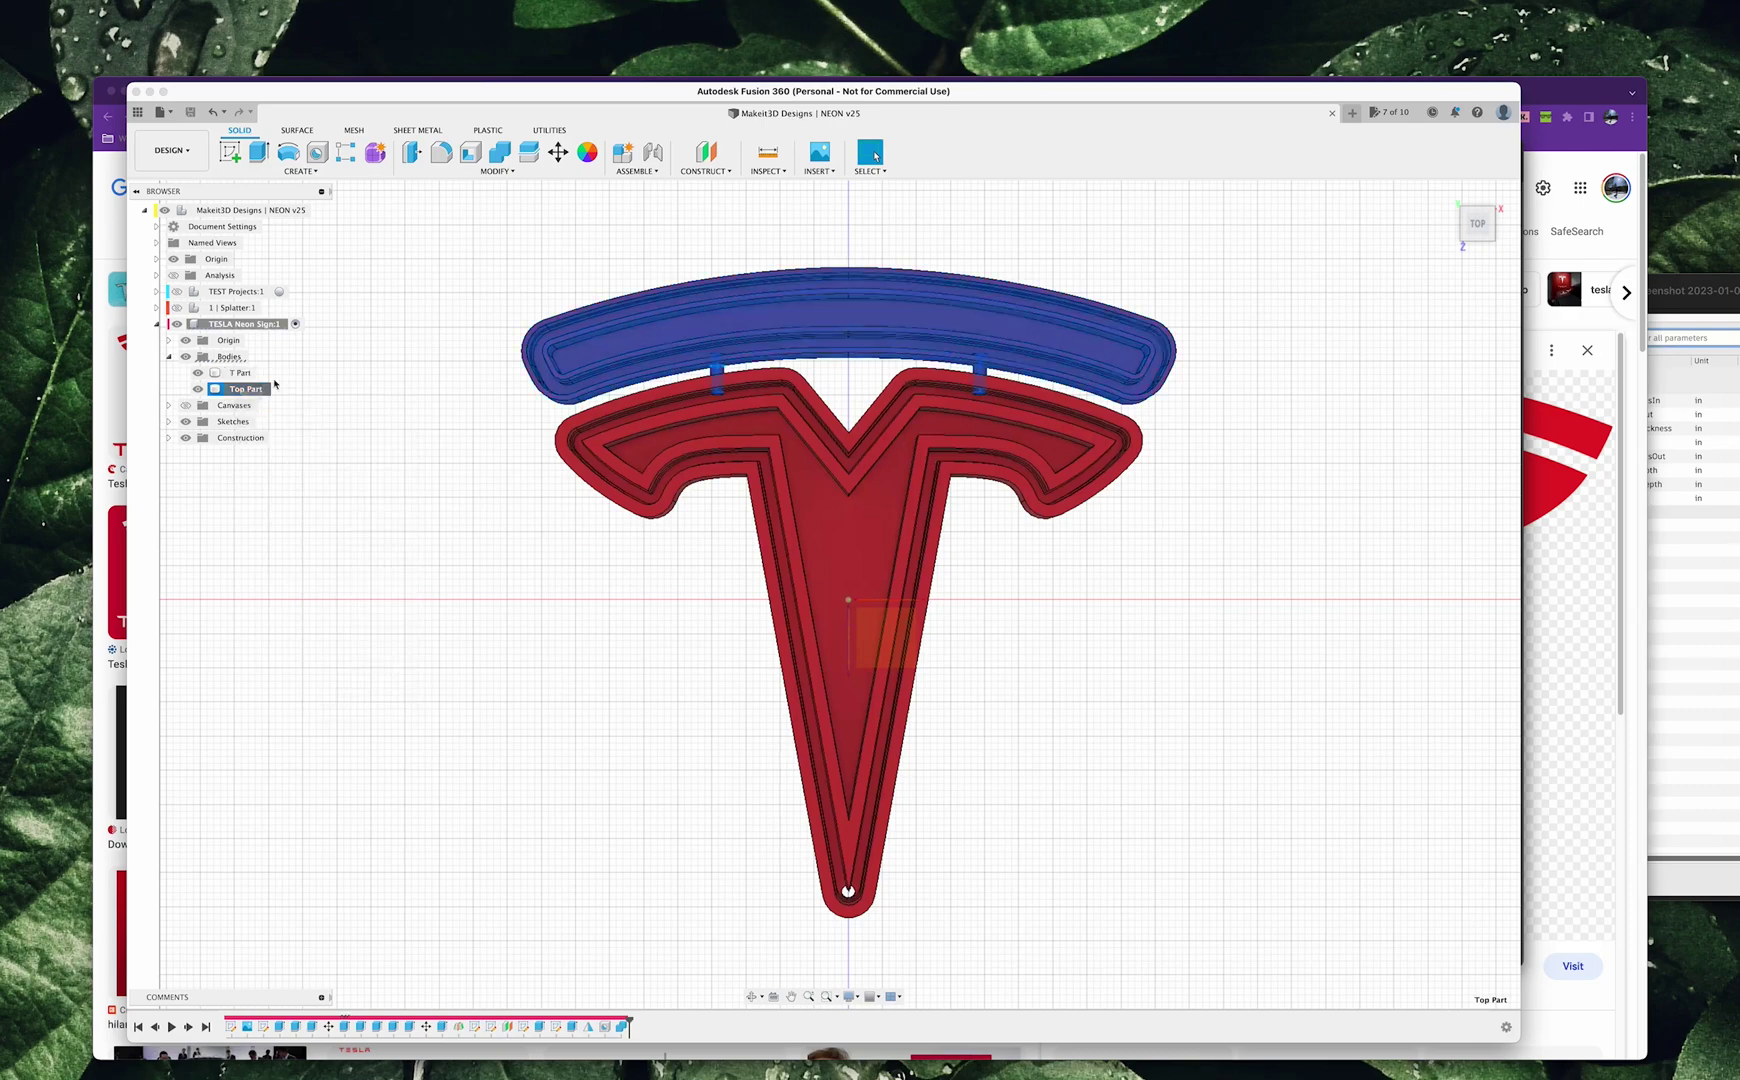
{"action": "right_click", "coordinate": [246, 392]}
{"action": "left_click", "coordinate": [306, 533]}
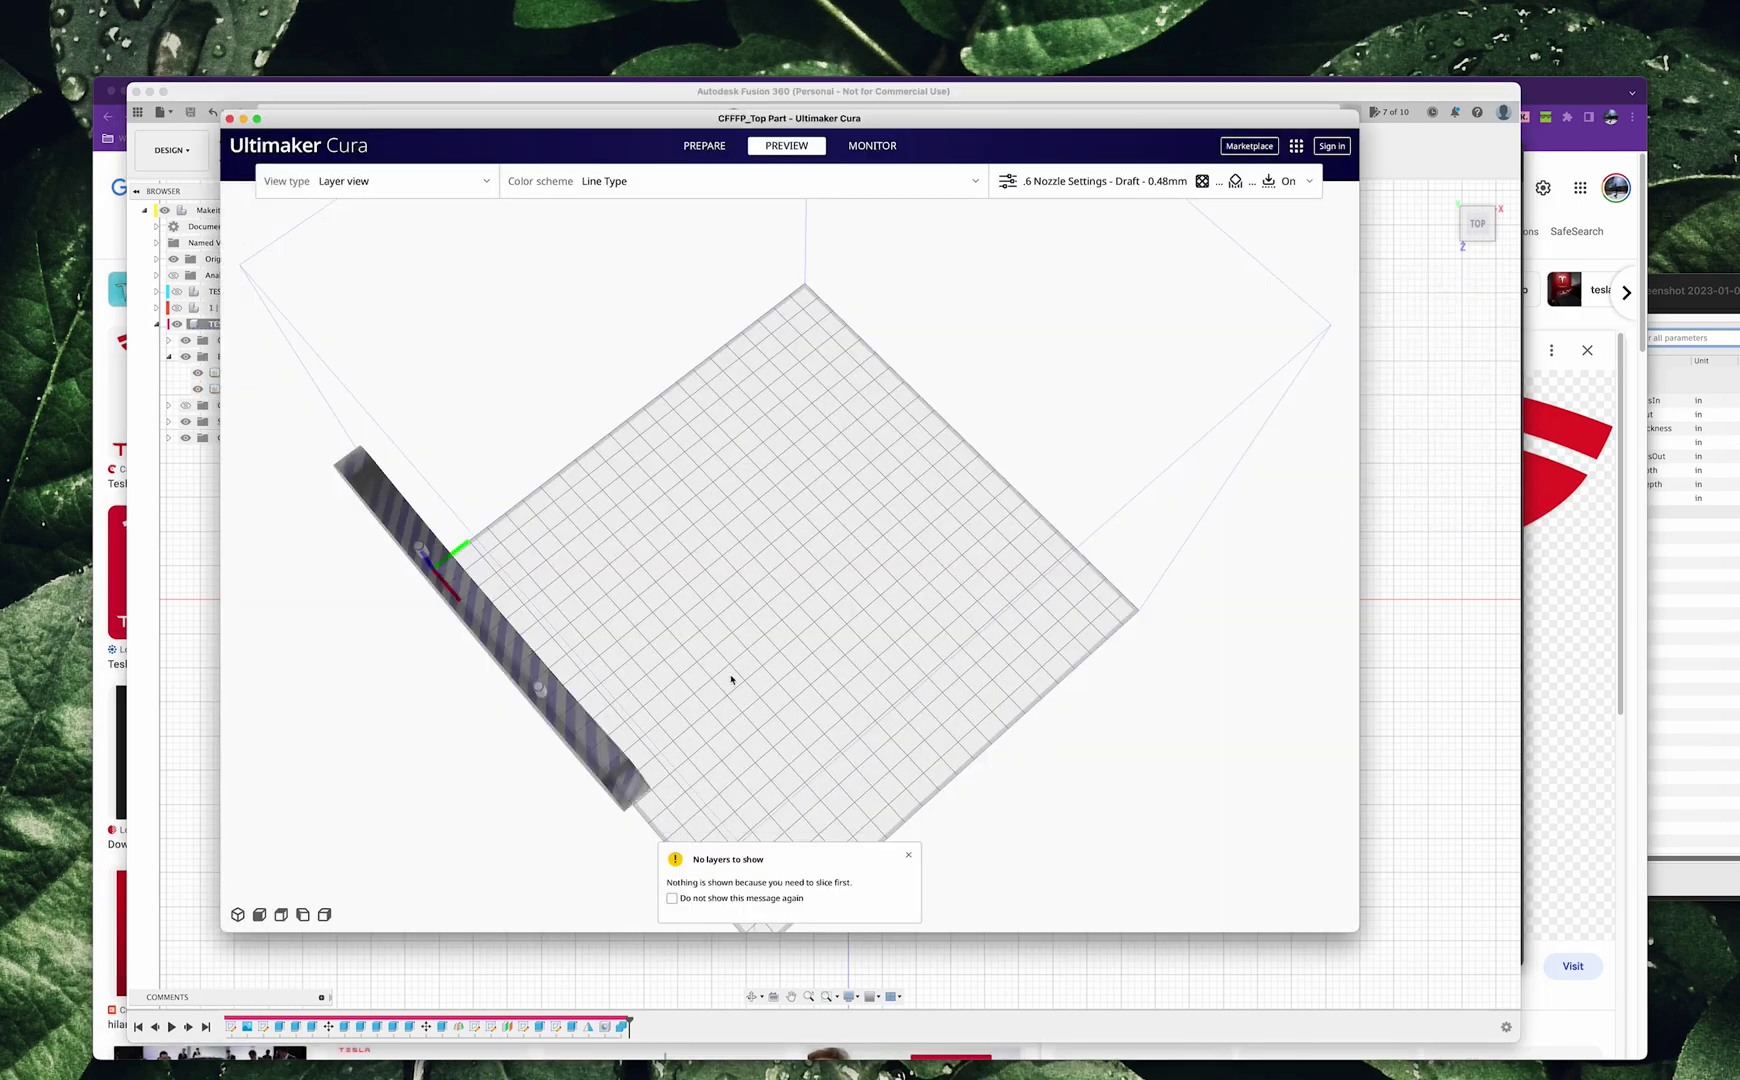
Raise the top bar part about 86 mm and move it to the plate centre
{"action": "left_click", "coordinate": [580, 608]}
{"action": "key", "text": "r"}
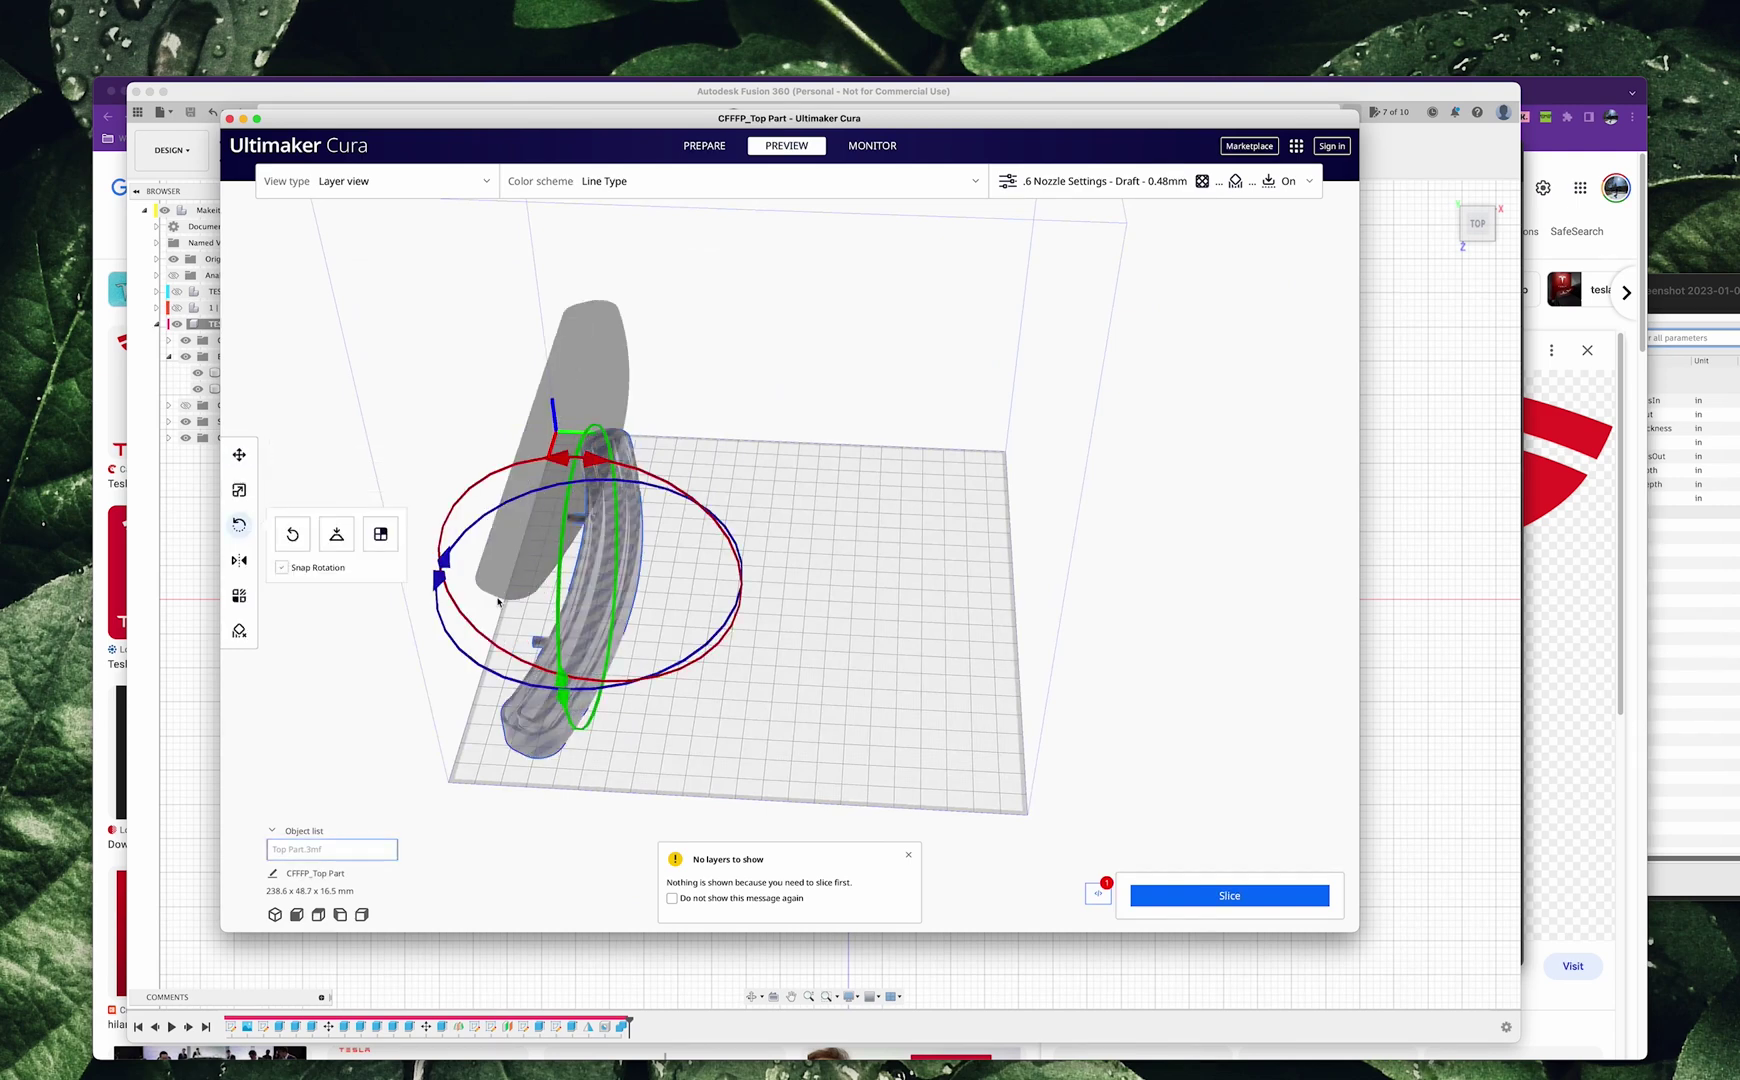
{"action": "key", "text": "t"}
{"action": "left_click_drag", "start_coordinate": [578, 456], "coordinate": [579, 267]}
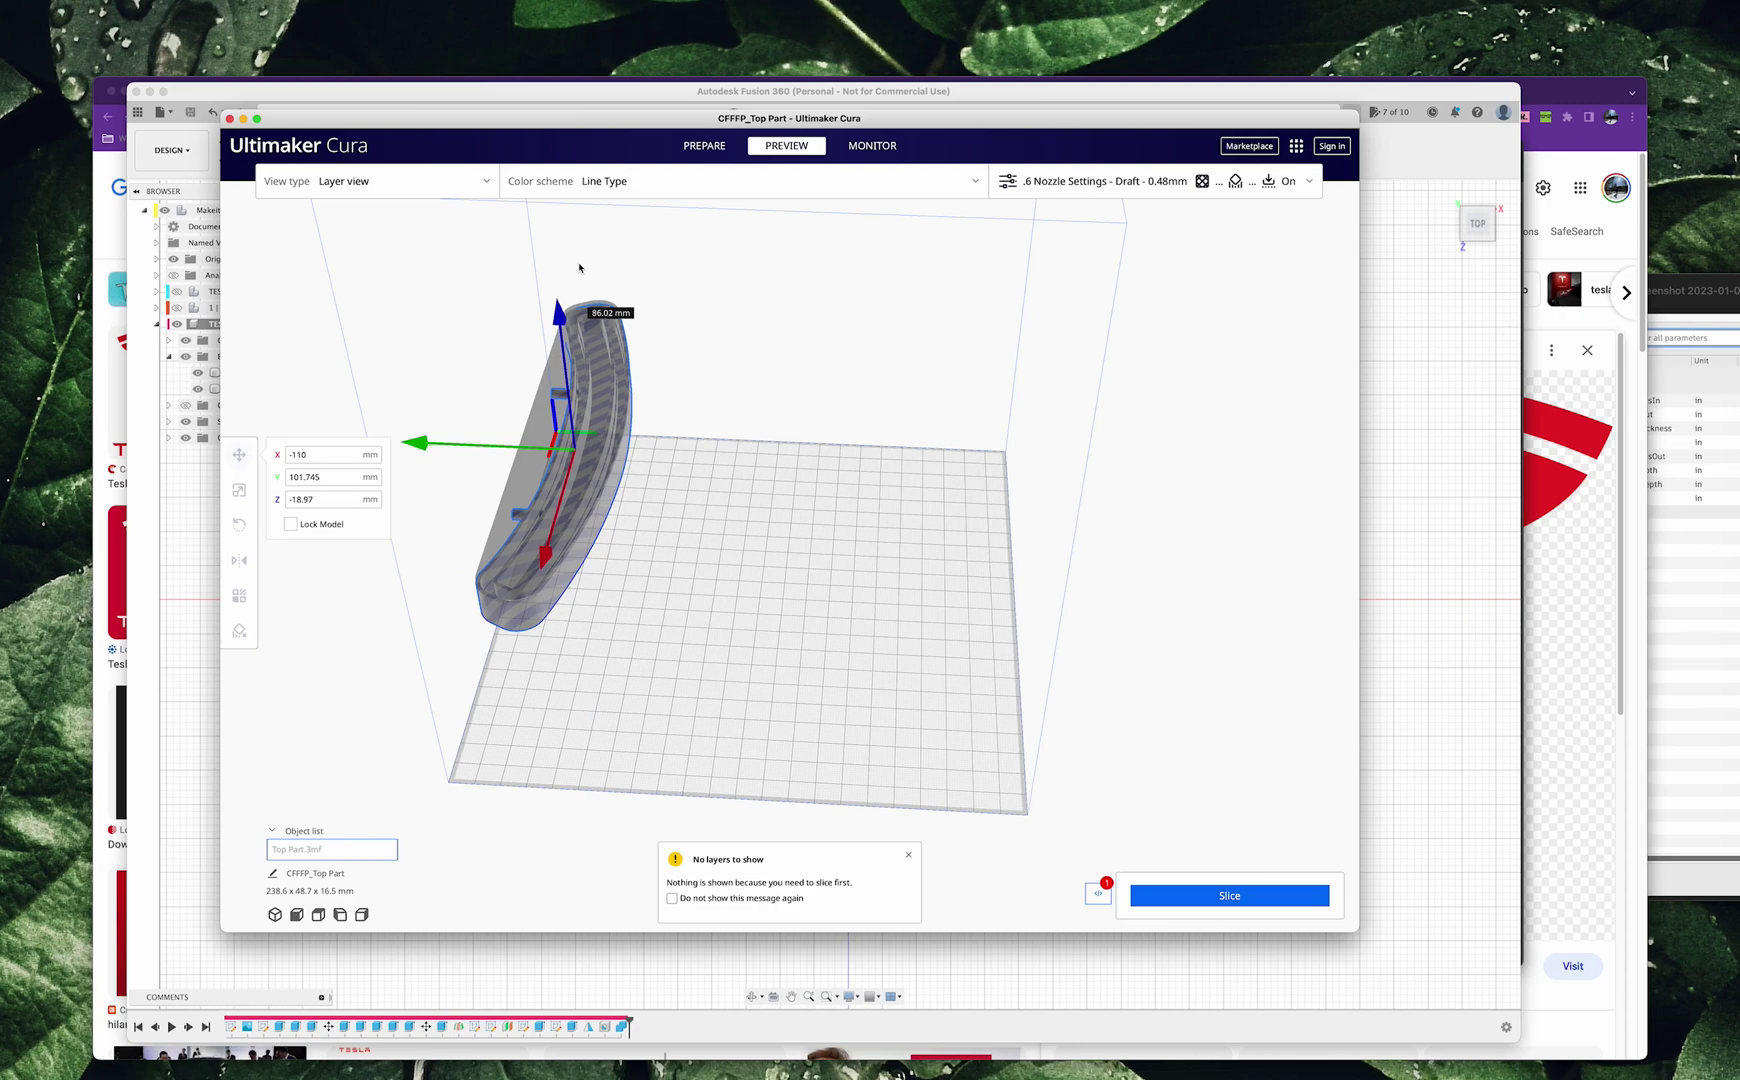
{"action": "left_click_drag", "start_coordinate": [555, 450], "coordinate": [905, 695]}
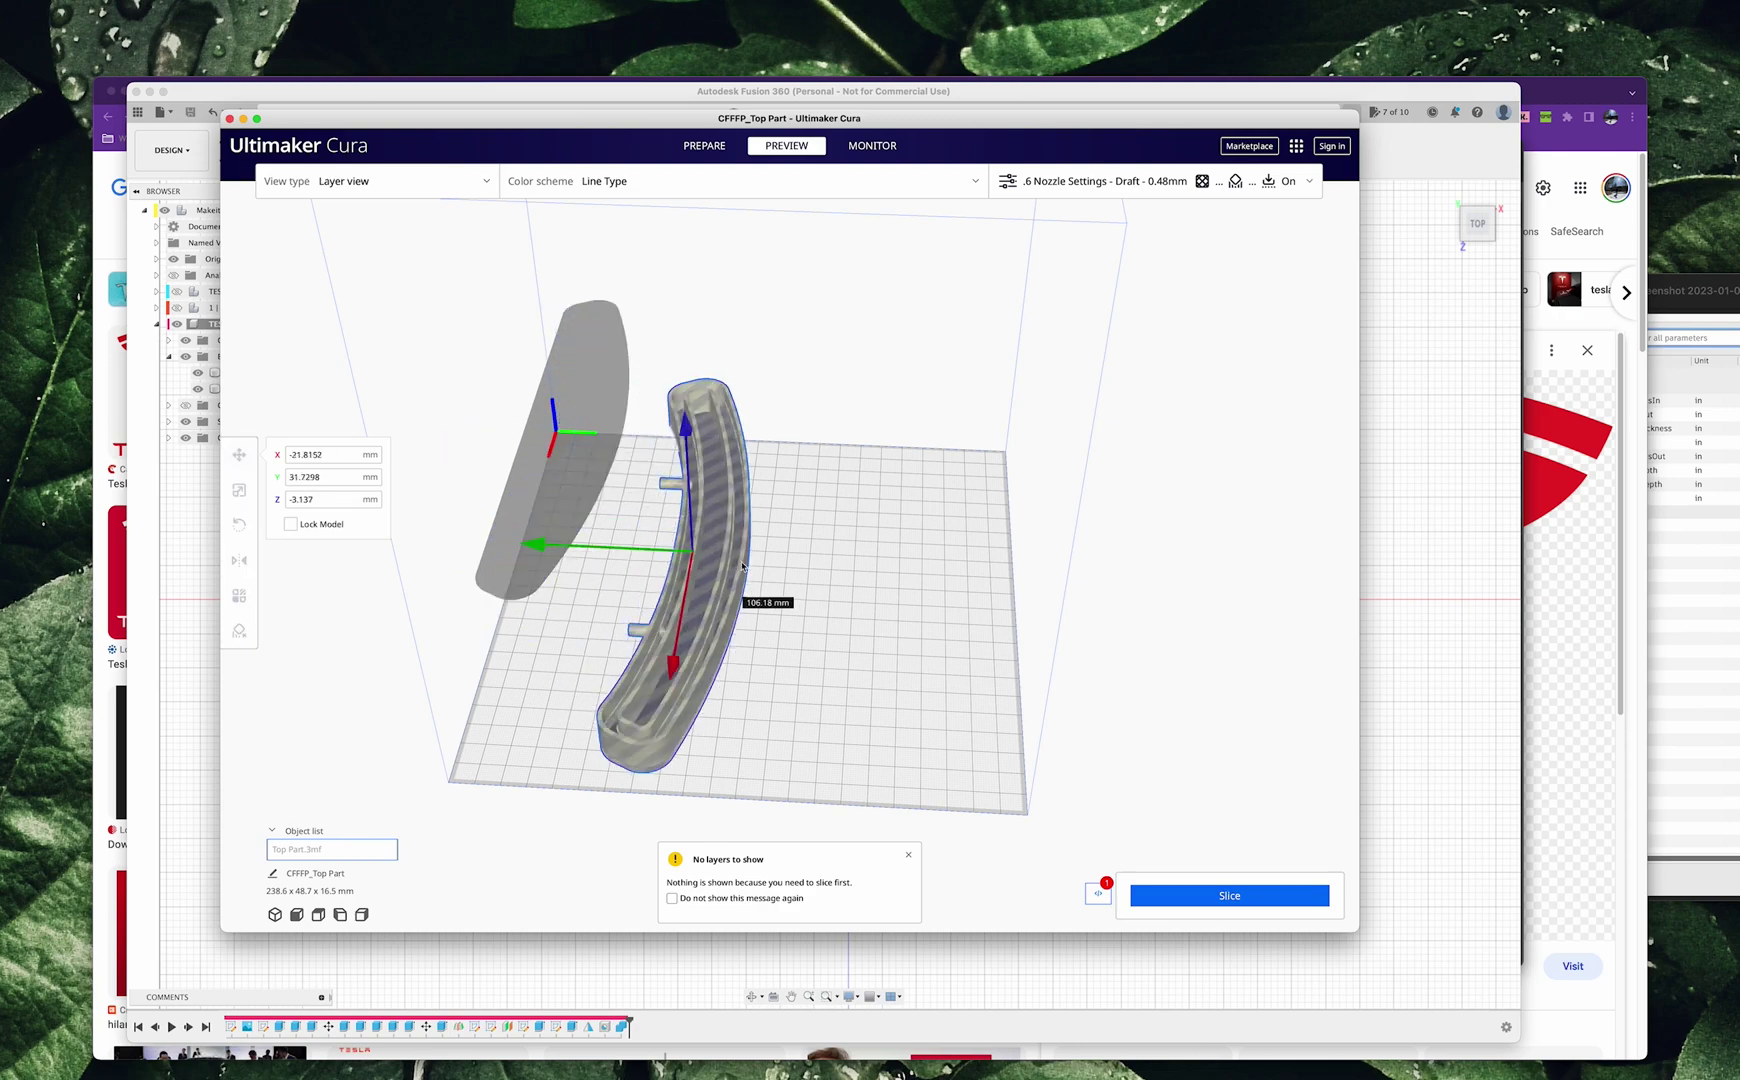
{"action": "right_click_drag", "start_coordinate": [905, 695], "coordinate": [912, 740]}
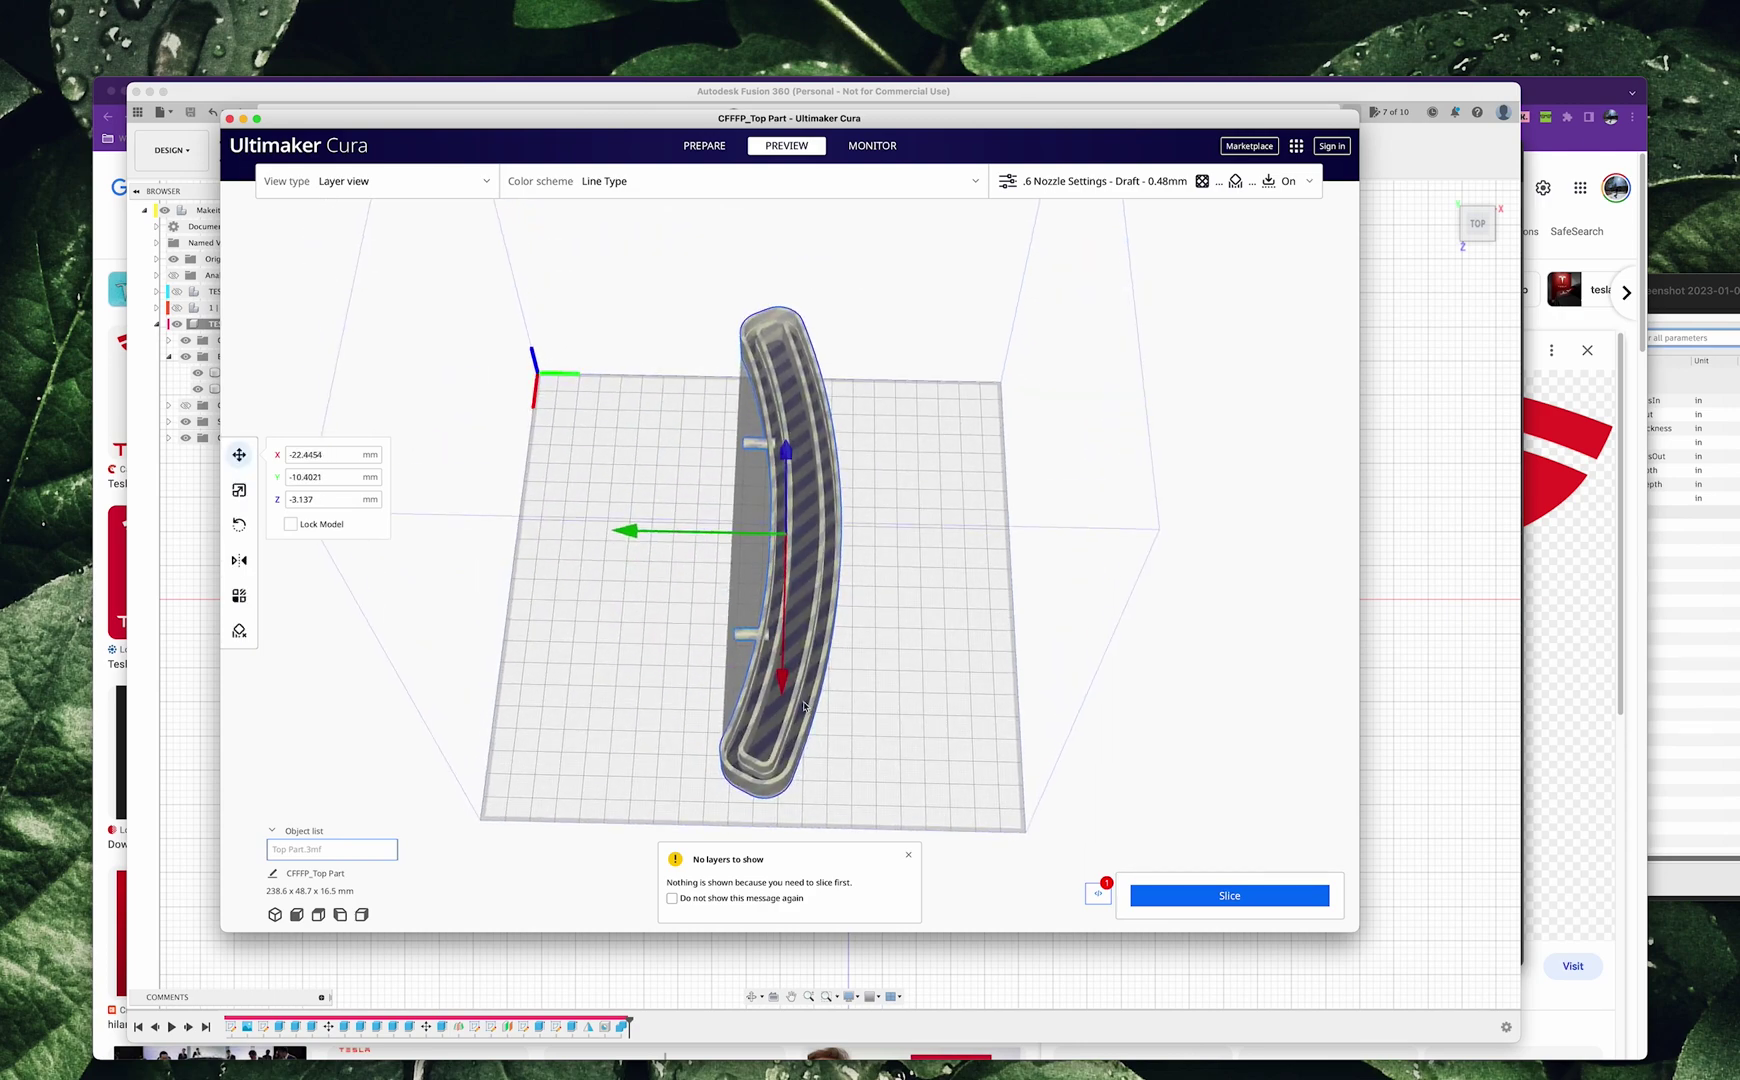
Rotate and reposition the top bar flat, then inspect the 2 h 17 min, 57 g slice
{"action": "left_click_drag", "start_coordinate": [649, 569], "coordinate": [700, 630]}
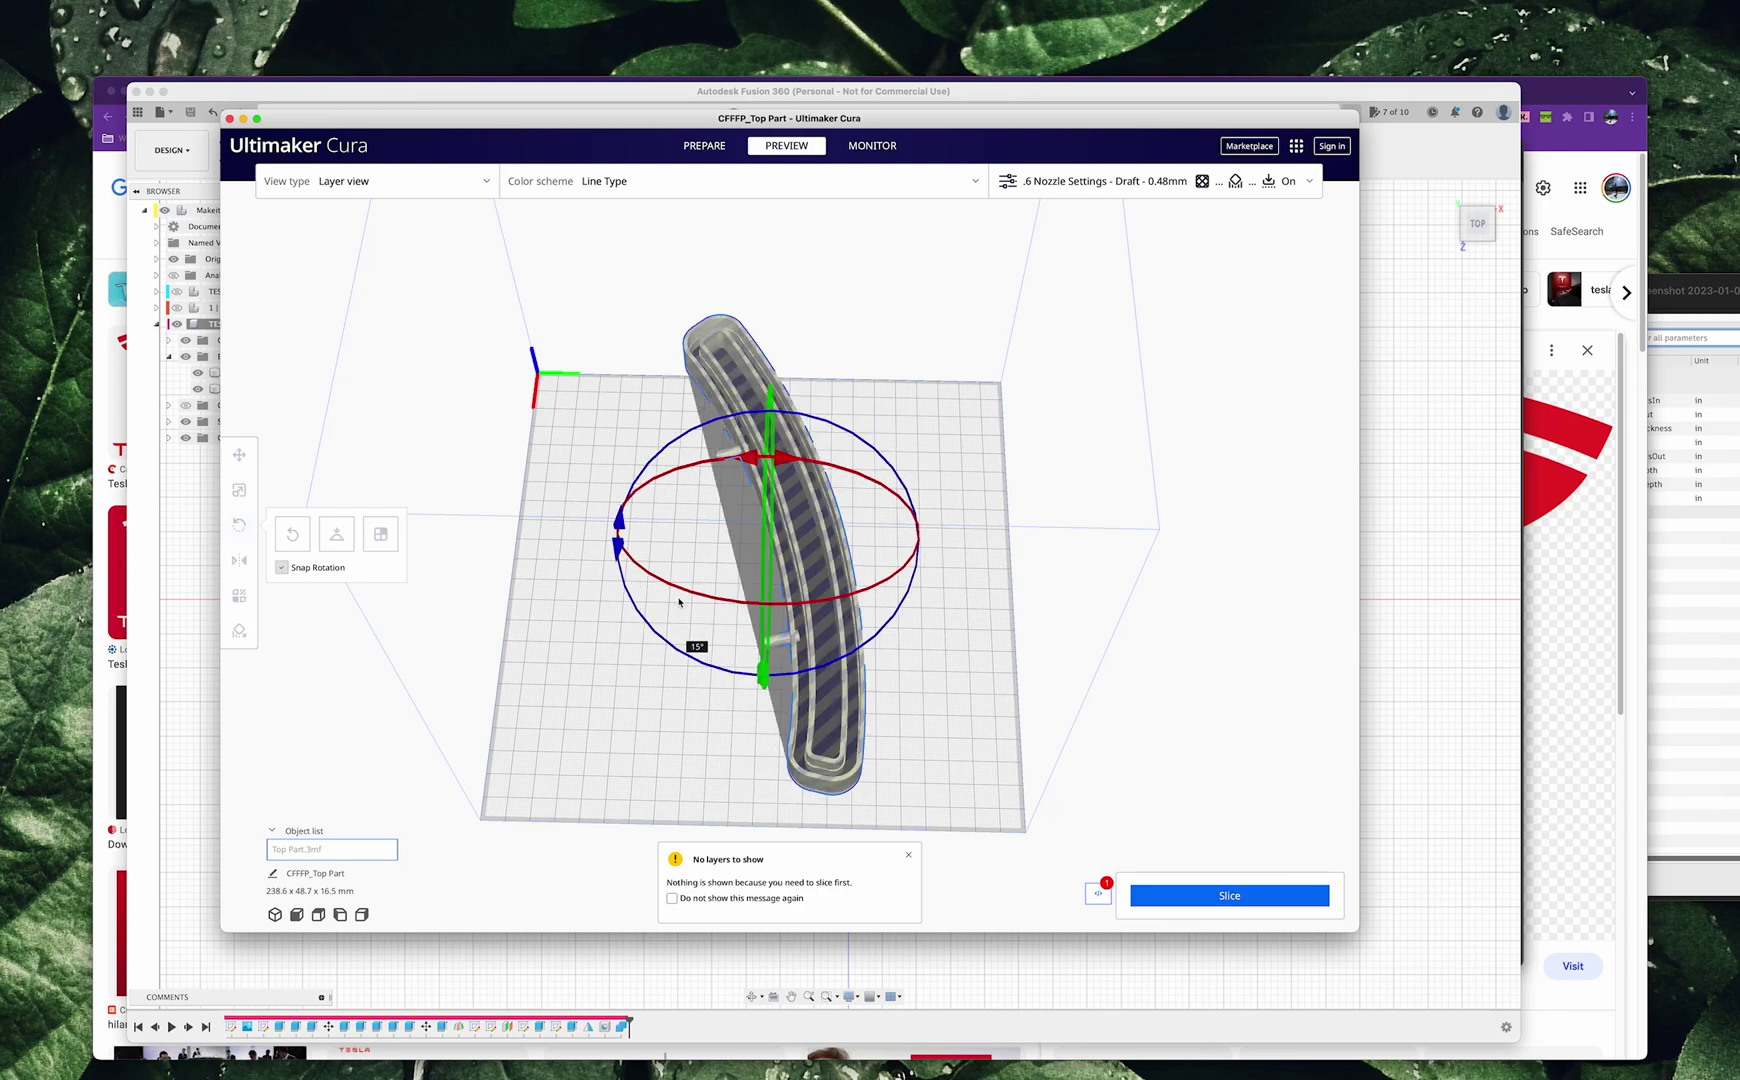
{"action": "key", "text": "t"}
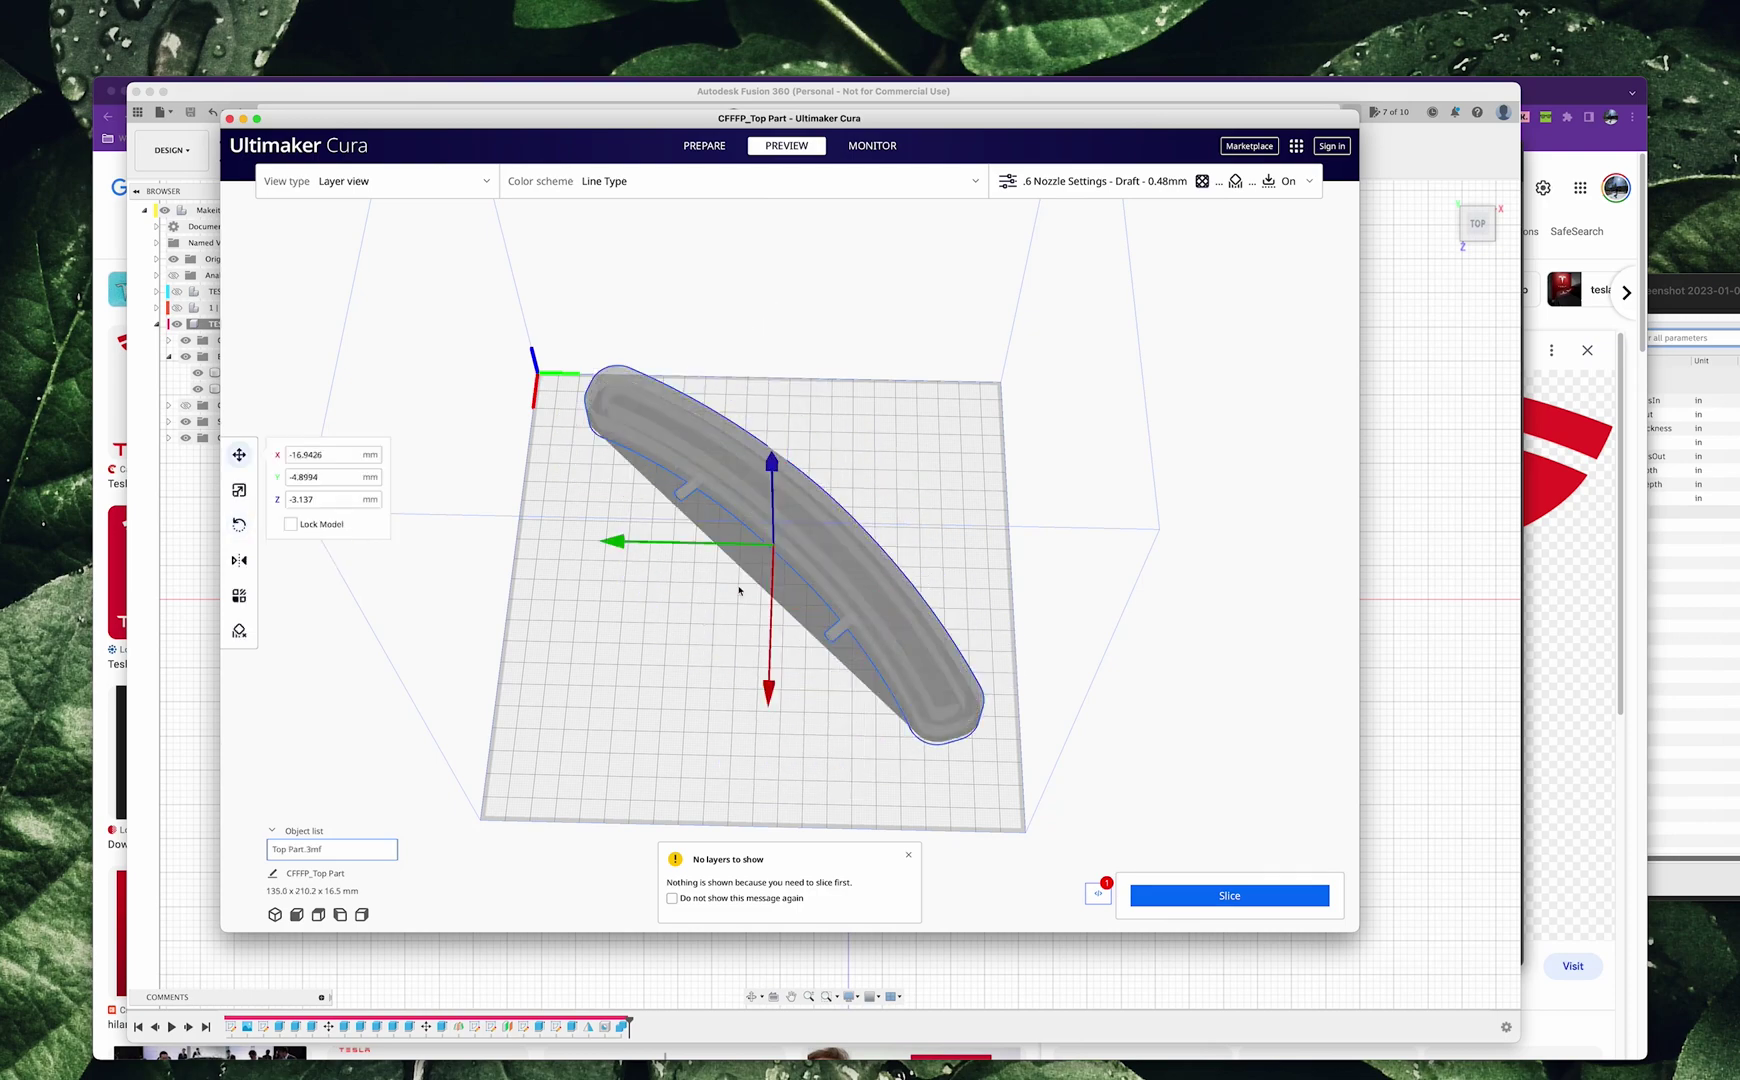
{"action": "left_click_drag", "start_coordinate": [822, 553], "coordinate": [691, 688]}
{"action": "right_click_drag", "start_coordinate": [691, 688], "coordinate": [729, 524]}
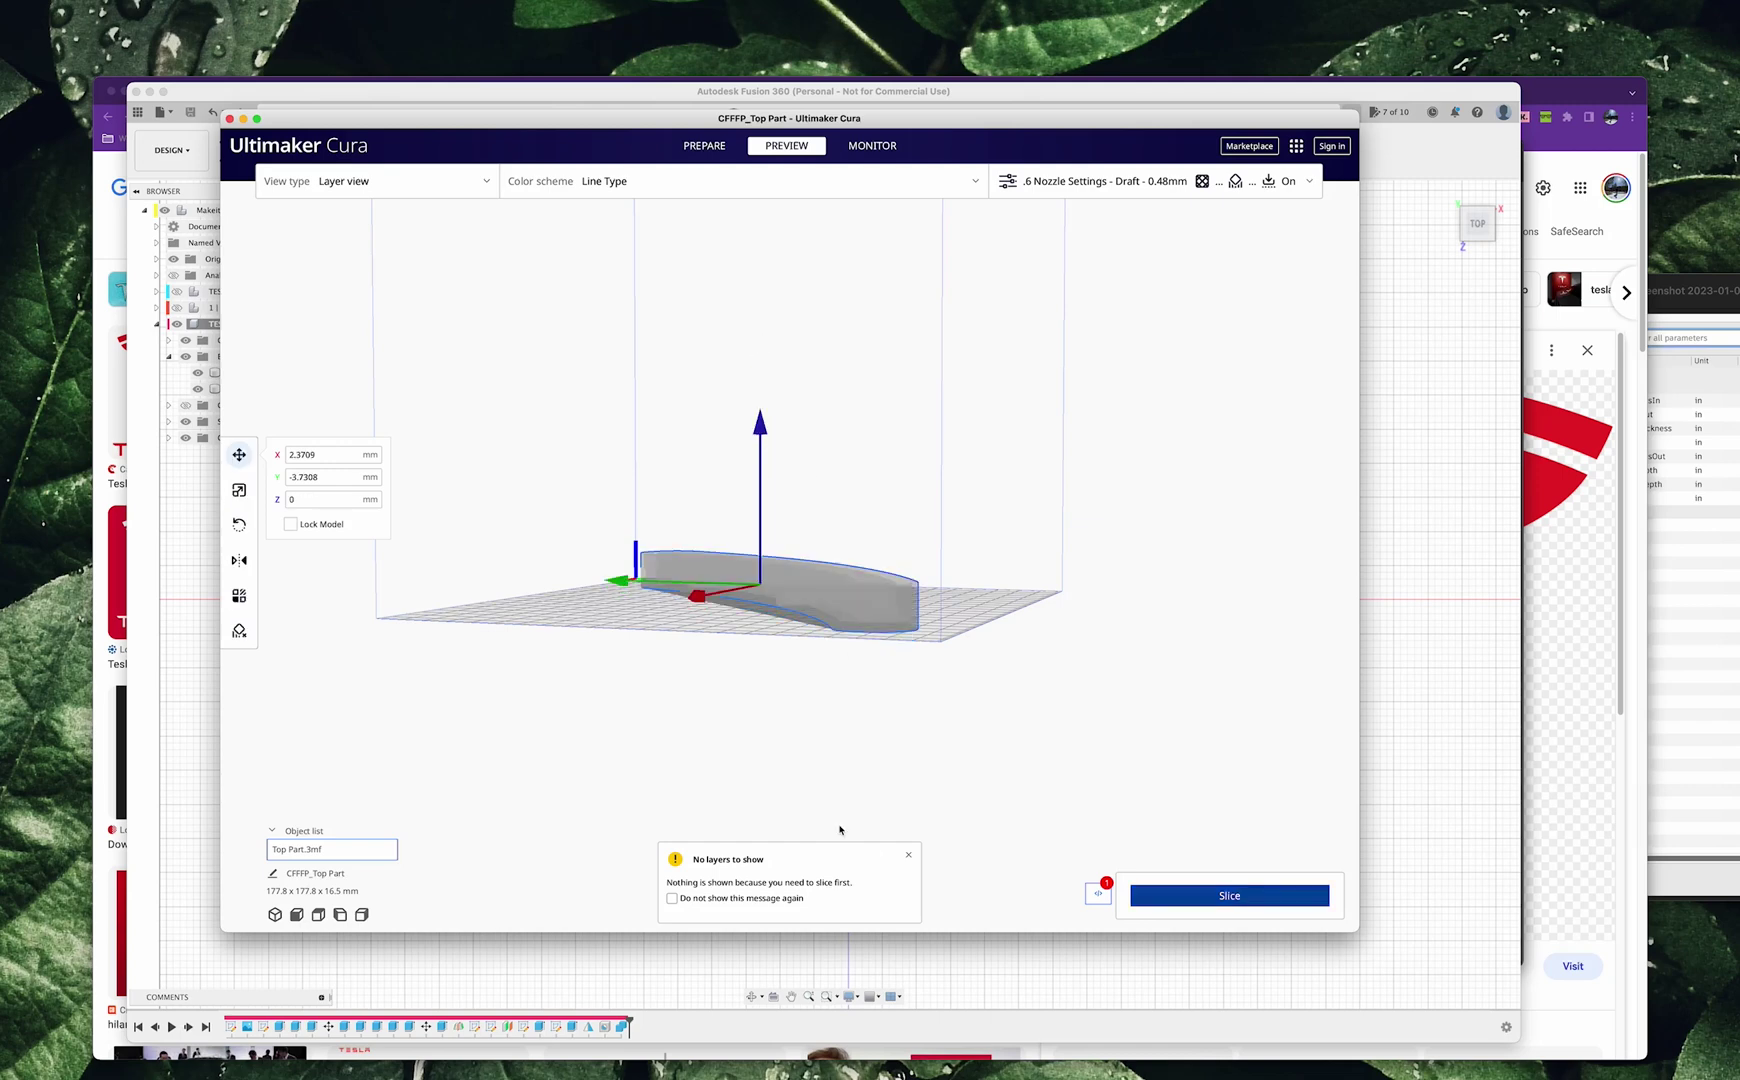
{"action": "right_click_drag", "start_coordinate": [831, 801], "coordinate": [760, 880]}
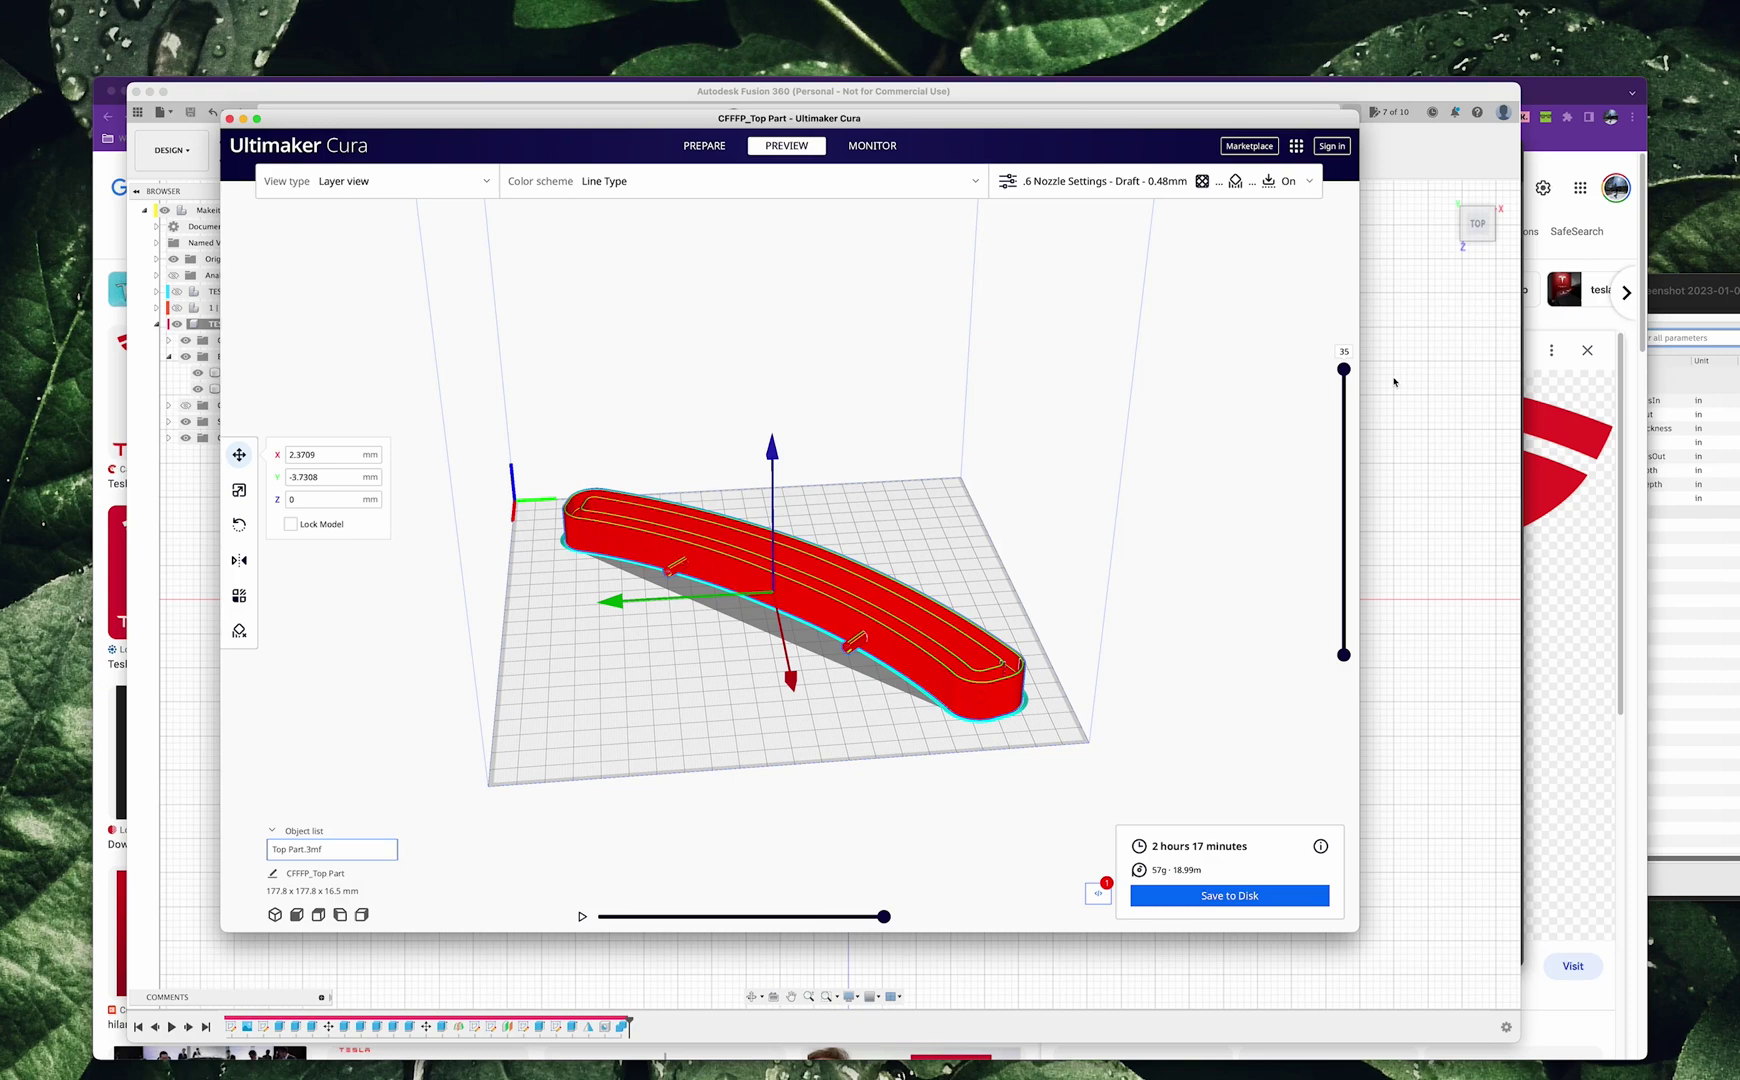
{"action": "mouse_move", "coordinate": [865, 721]}
{"action": "right_mouse_down"}
{"action": "mouse_move", "coordinate": [840, 746]}
{"action": "mouse_move", "coordinate": [799, 745]}
{"action": "mouse_move", "coordinate": [839, 746]}
{"action": "mouse_move", "coordinate": [901, 804]}
{"action": "mouse_move", "coordinate": [797, 816]}
{"action": "mouse_move", "coordinate": [769, 765]}
{"action": "right_mouse_up"}
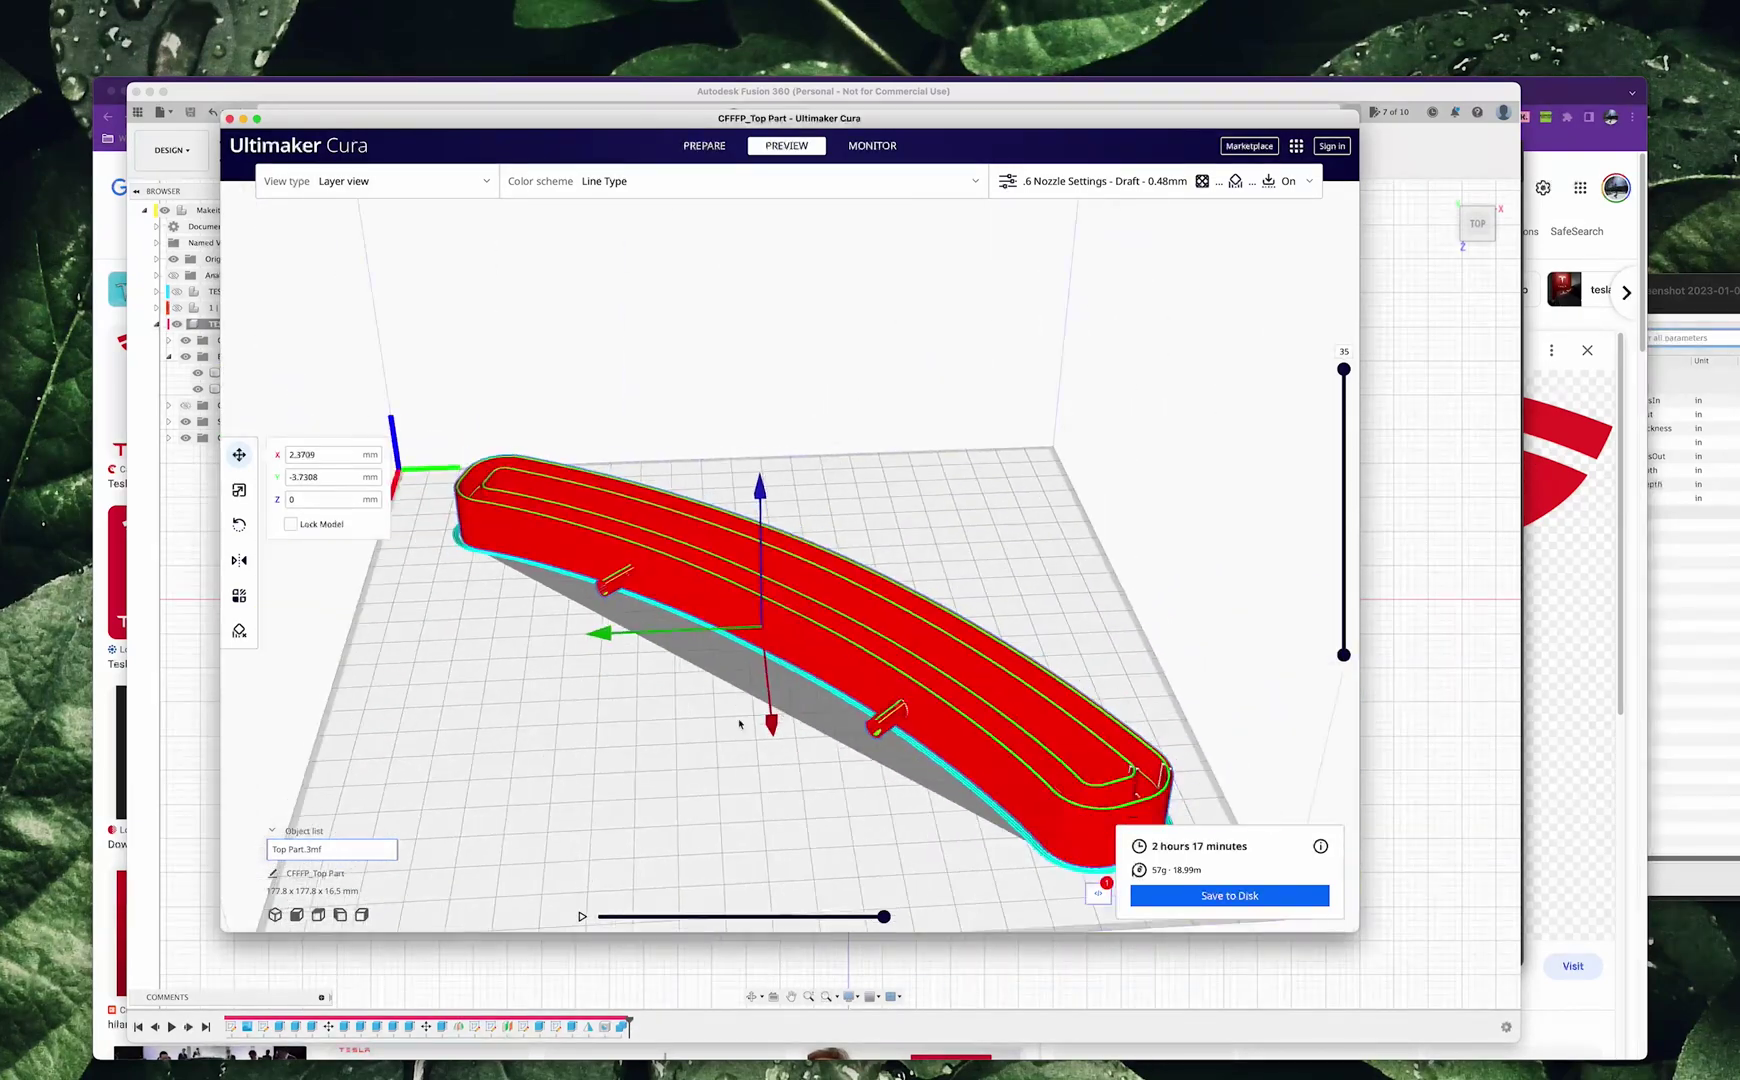
Check Generate Support in Custom print settings and re-slice the top bar part
{"action": "left_click", "coordinate": [1100, 181]}
{"action": "scroll", "coordinate": [1107, 653], "scroll_direction": "down", "scroll_amount": 5}
{"action": "scroll", "coordinate": [1107, 653], "scroll_direction": "down", "scroll_amount": 5}
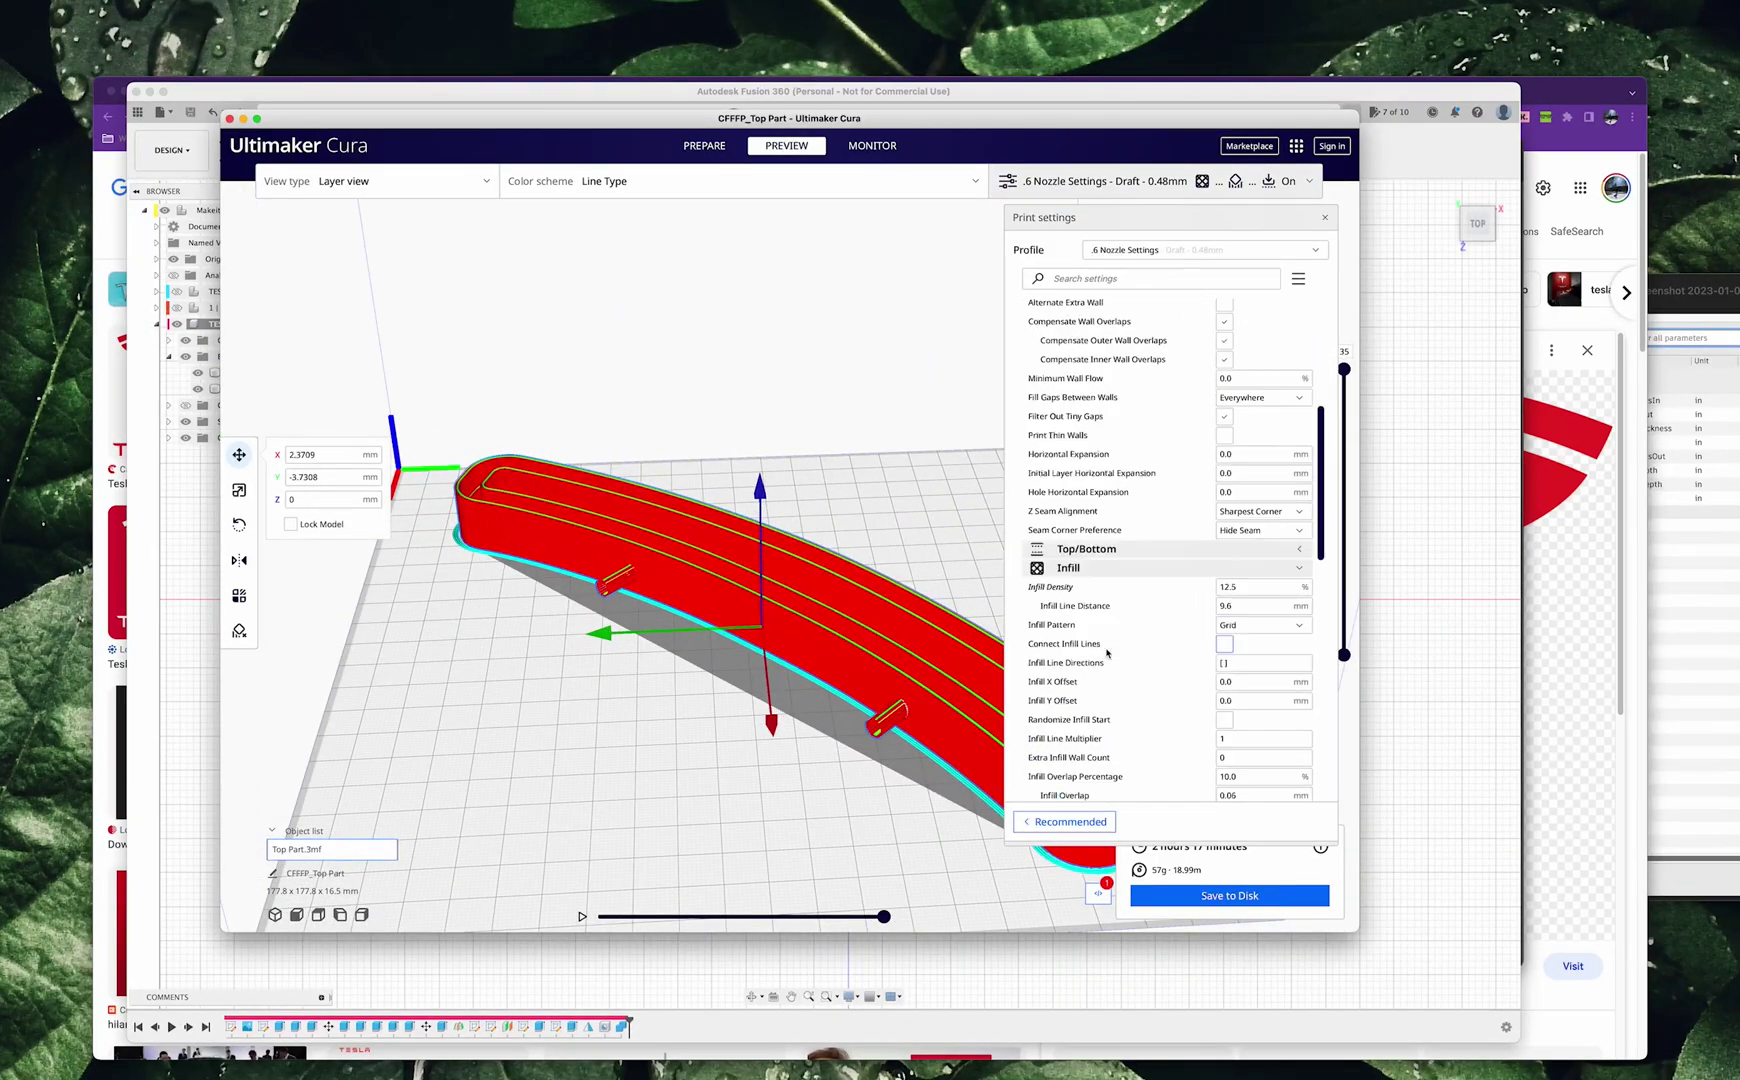
{"action": "scroll", "coordinate": [1107, 653], "scroll_direction": "down", "scroll_amount": 5}
{"action": "scroll", "coordinate": [1107, 645], "scroll_direction": "down", "scroll_amount": 5}
{"action": "scroll", "coordinate": [1106, 635], "scroll_direction": "down", "scroll_amount": 5}
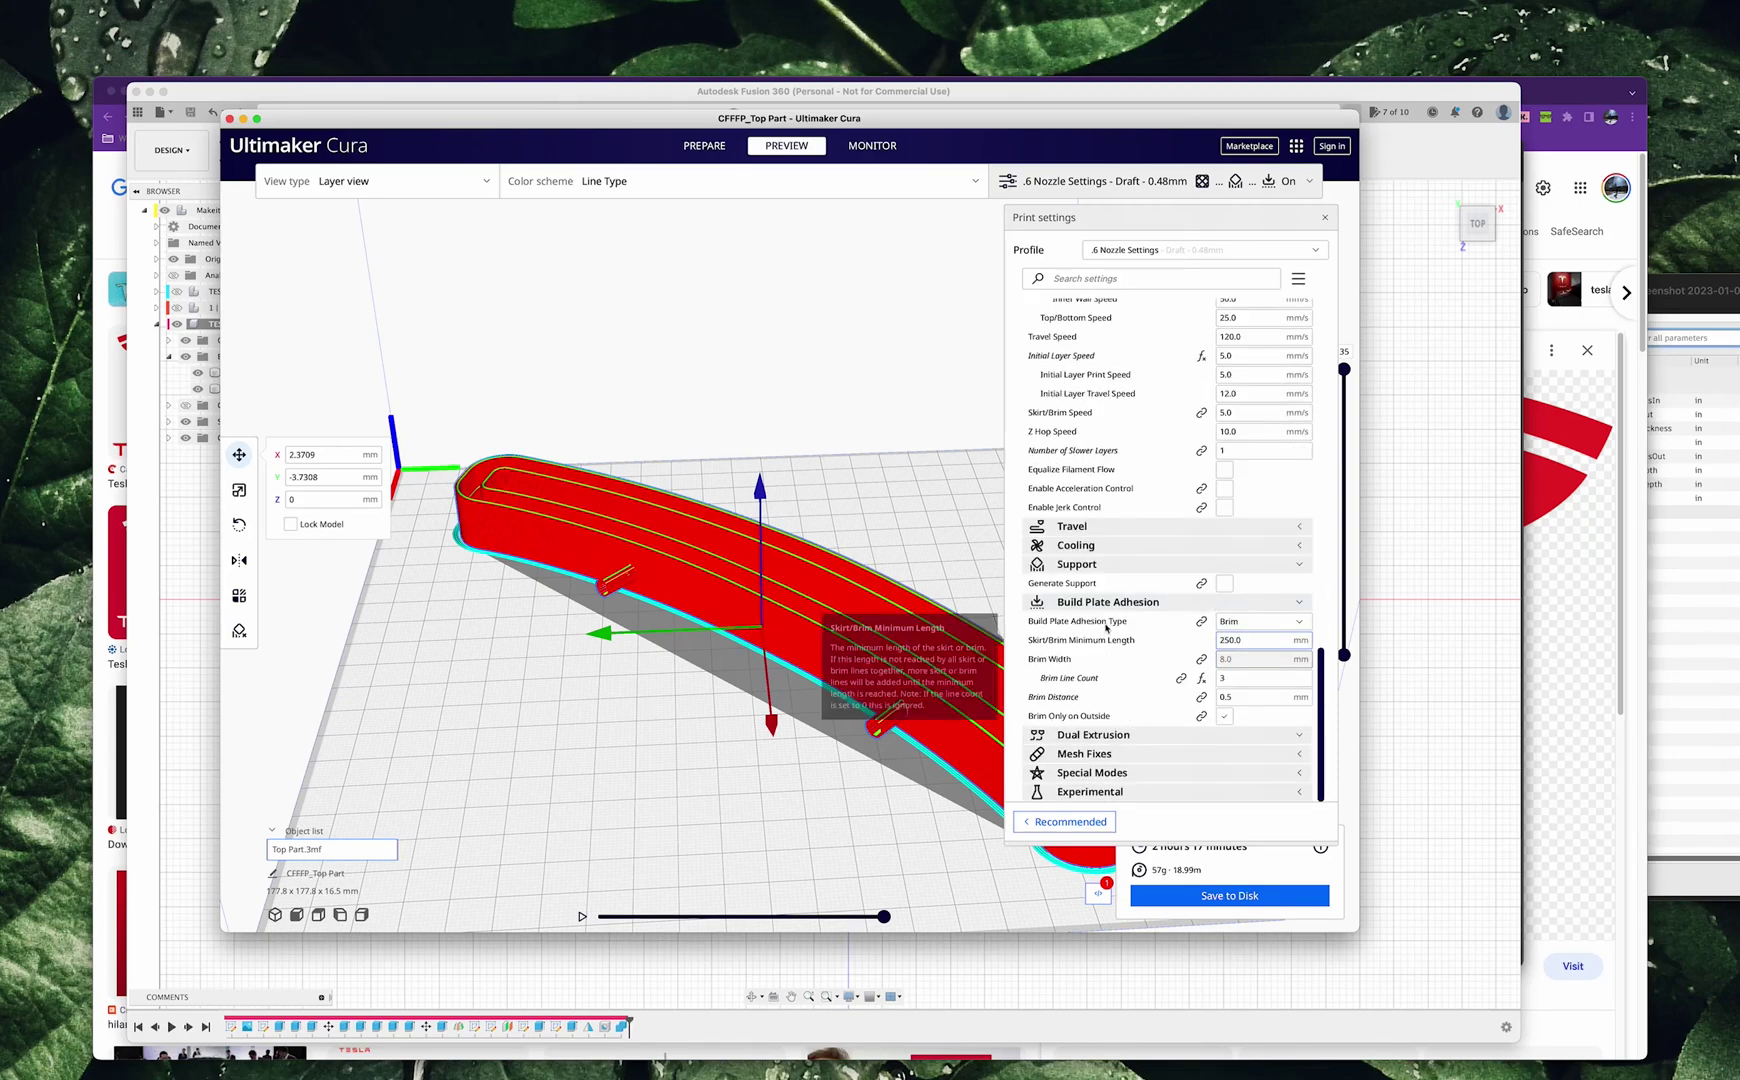
{"action": "left_click", "coordinate": [1222, 584]}
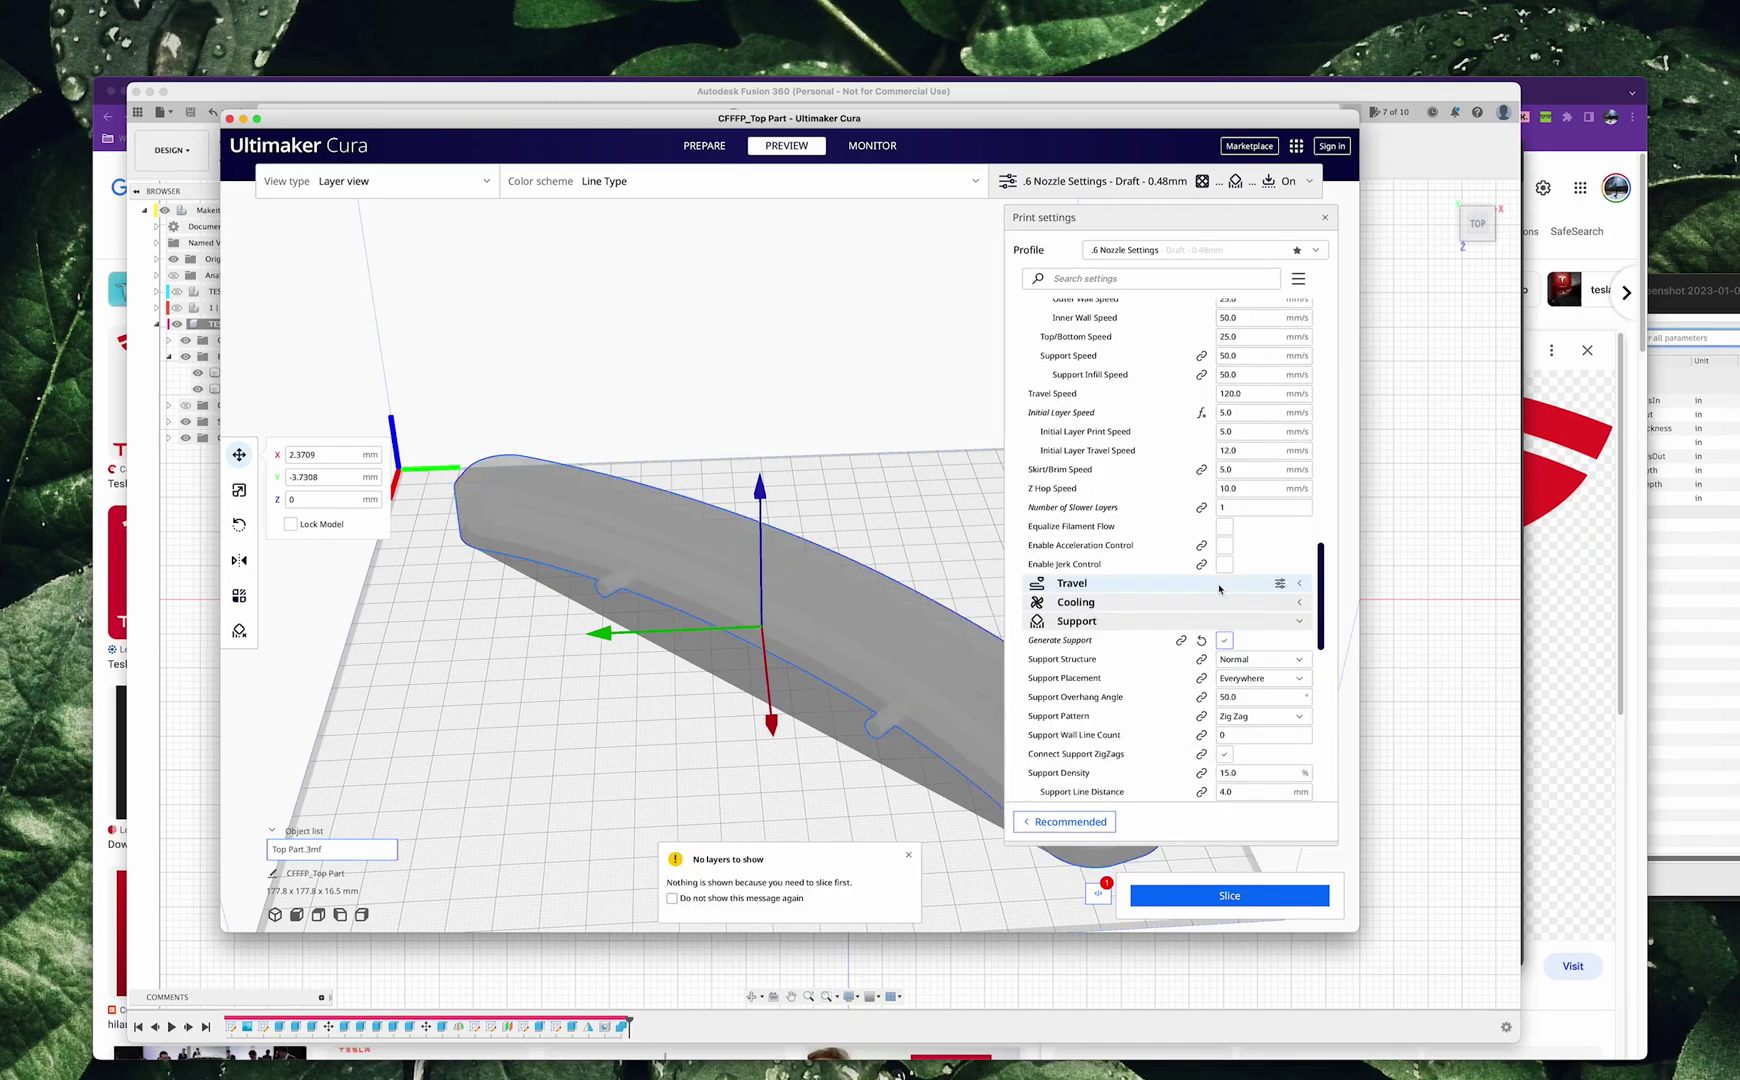
{"action": "scroll", "coordinate": [1204, 715], "scroll_direction": "down", "scroll_amount": 2}
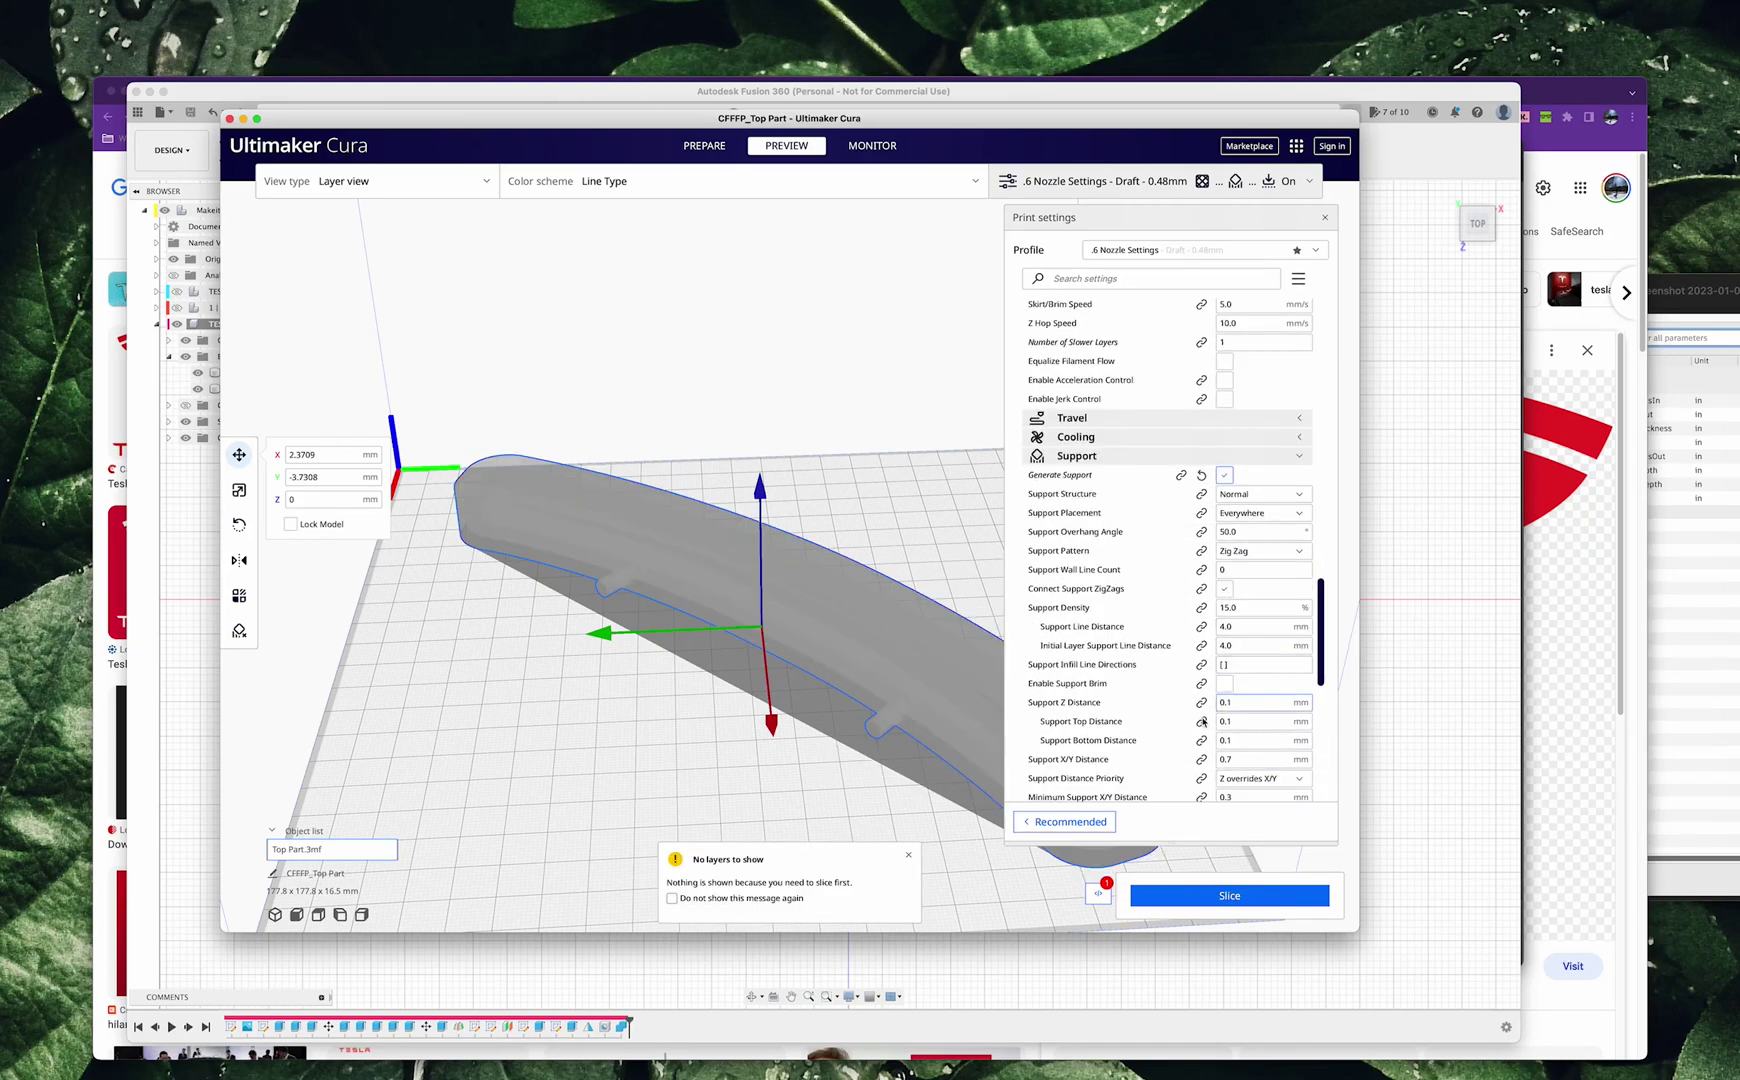
{"action": "left_click", "coordinate": [1232, 897]}
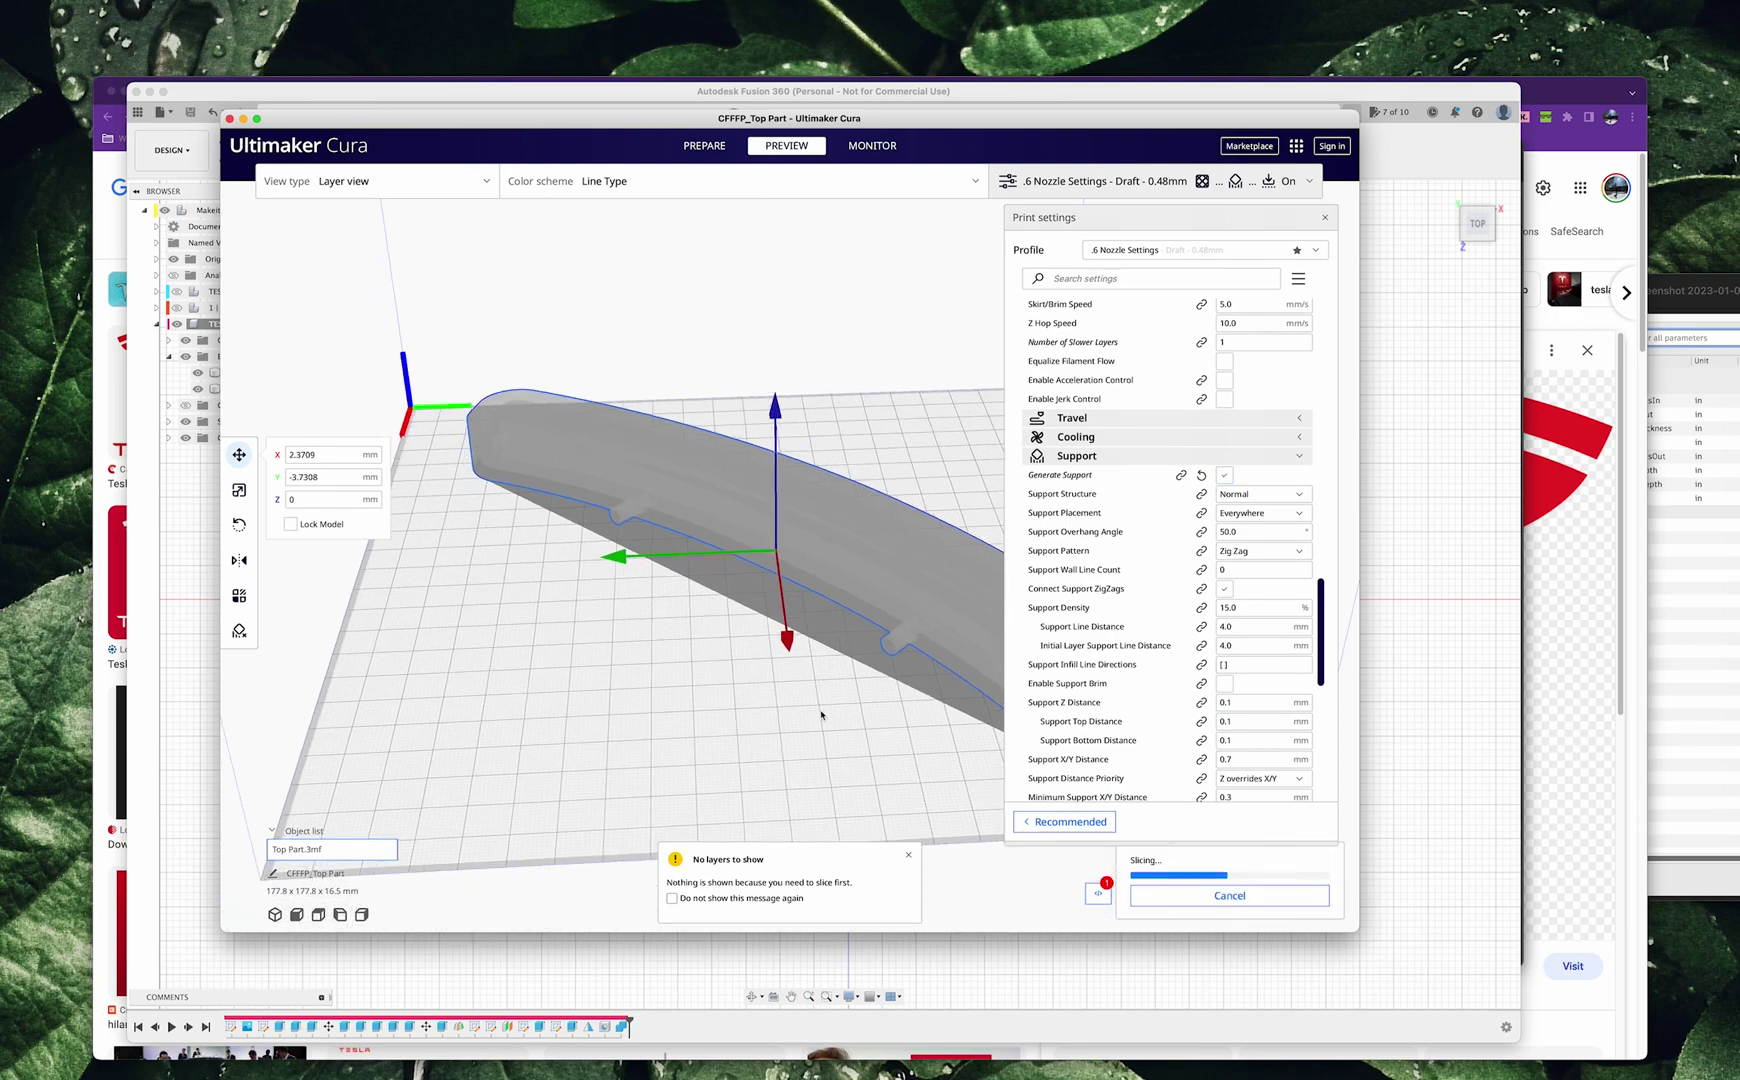